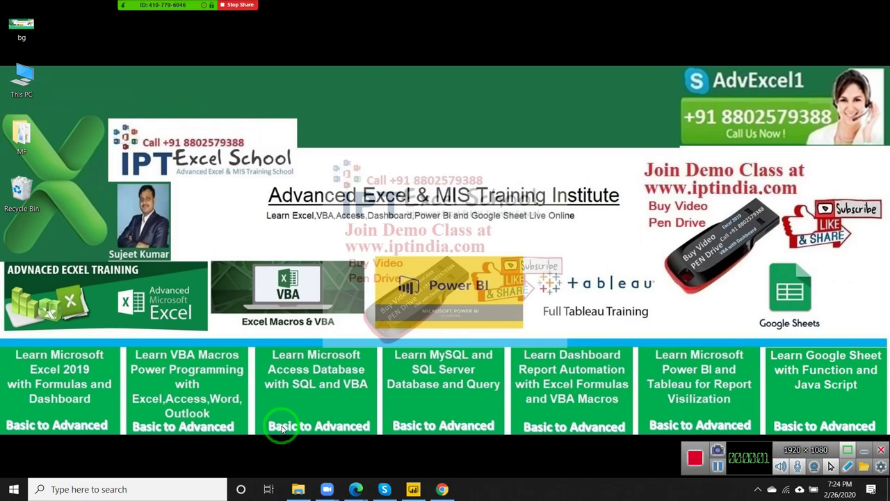
Step: Launch Power BI Desktop and bring up the Get Data connector list
click(410, 487)
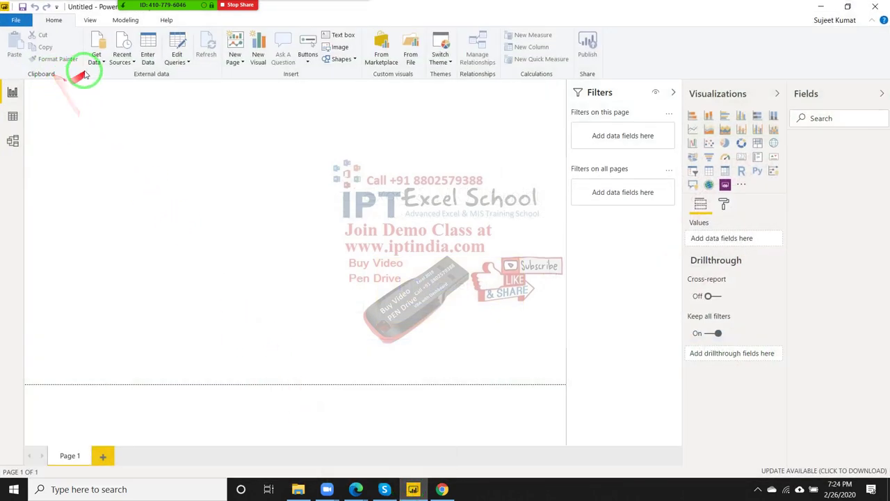
click(97, 44)
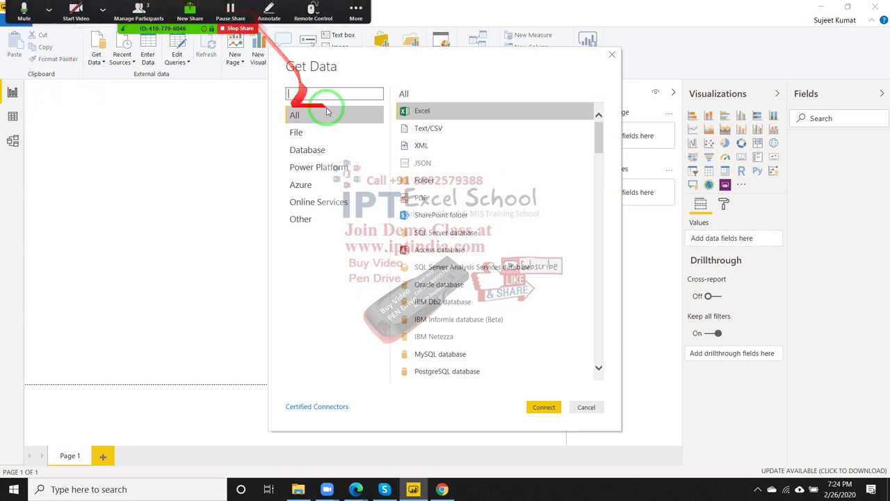
Step: Choose Excel as the source and open DD.xlsx from Desktop > MF > New folder
double_click(445, 115)
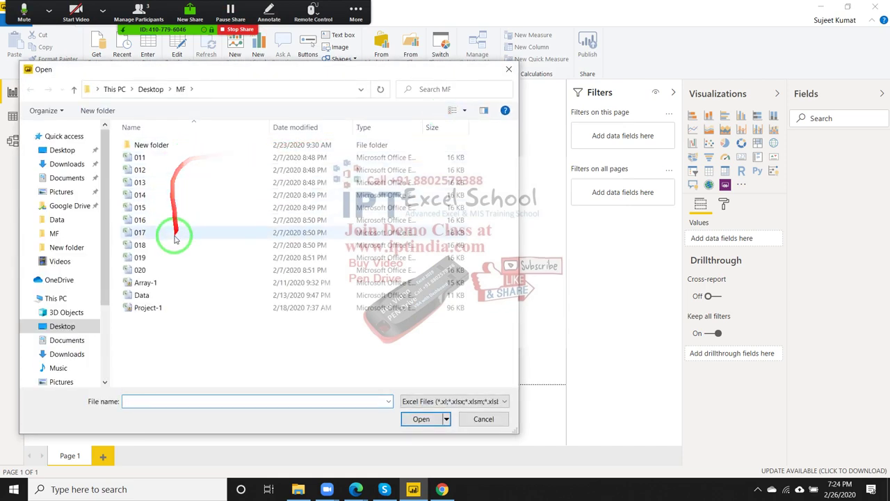
click(154, 148)
double_click(155, 148)
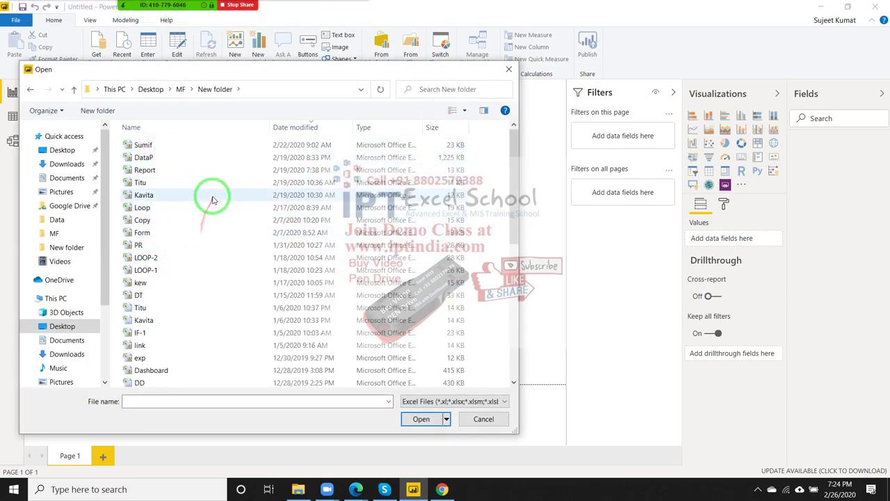
scroll(212, 223, down, 1)
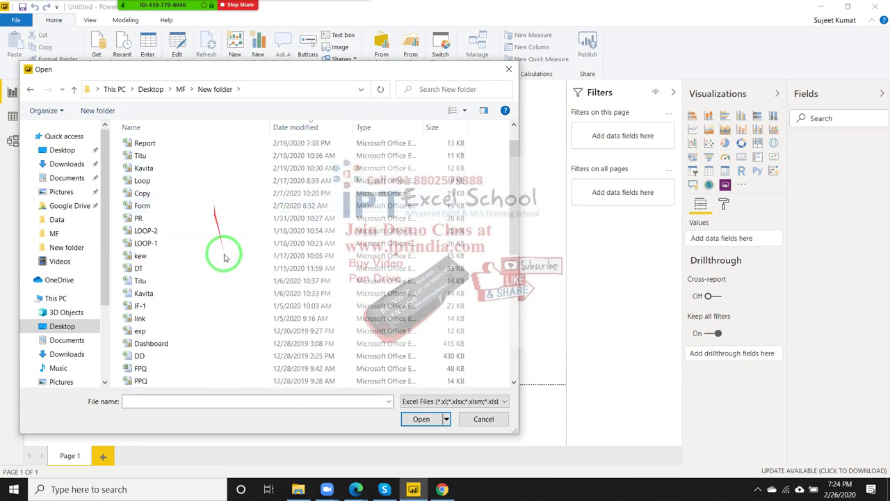
click(202, 355)
click(435, 418)
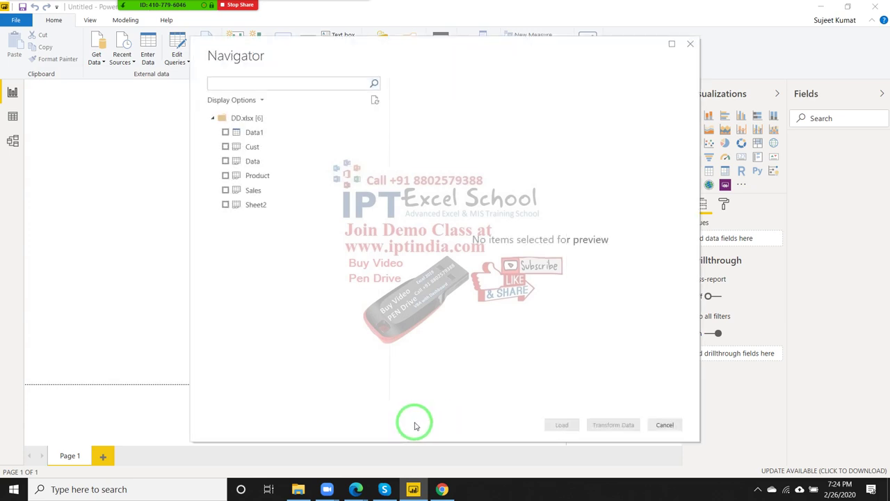
Step: Preview the Data sheet of DD.xlsx, tick it and load it
click(253, 165)
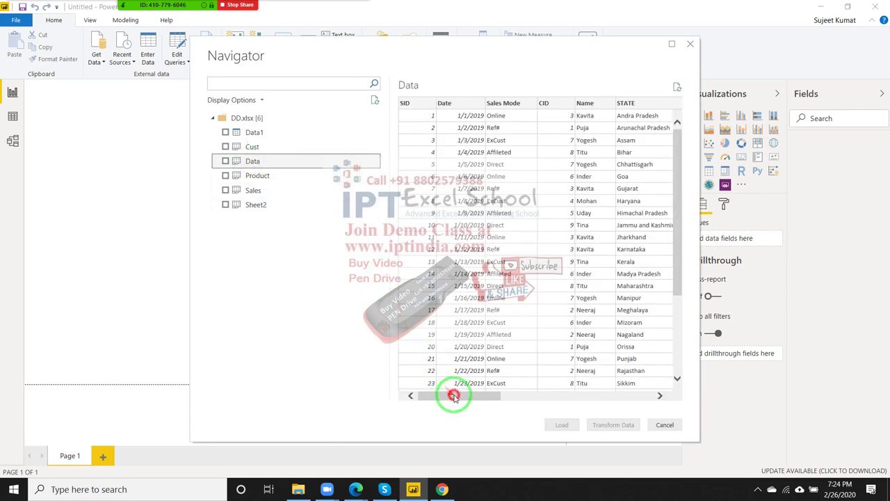
drag(455, 395, 636, 394)
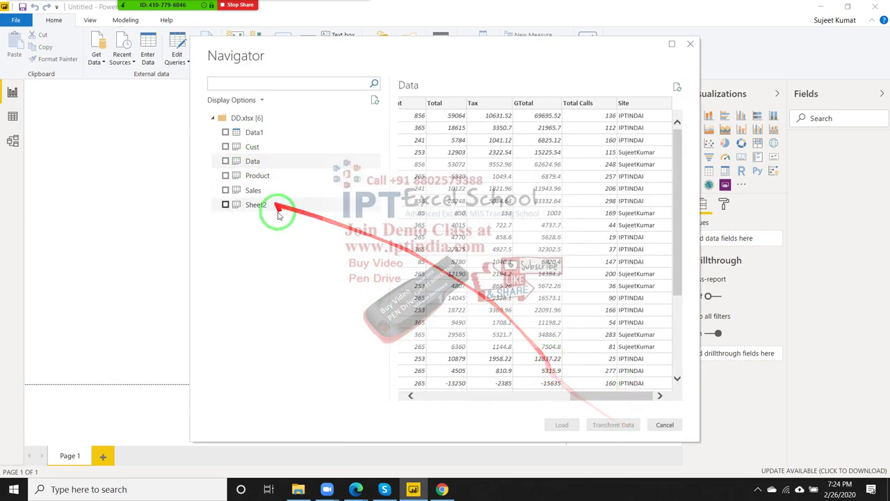
click(225, 160)
click(562, 424)
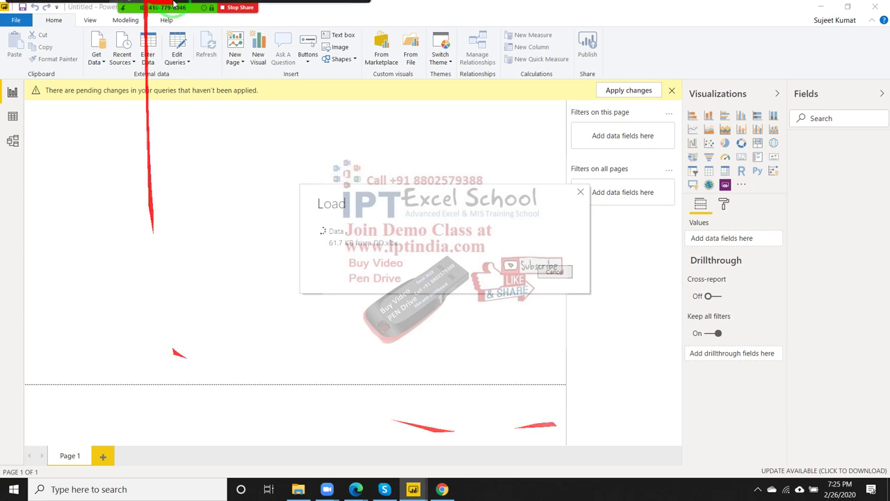
Step: Dismiss the Zoom Participants pop-up while the Data table finishes loading
click(157, 11)
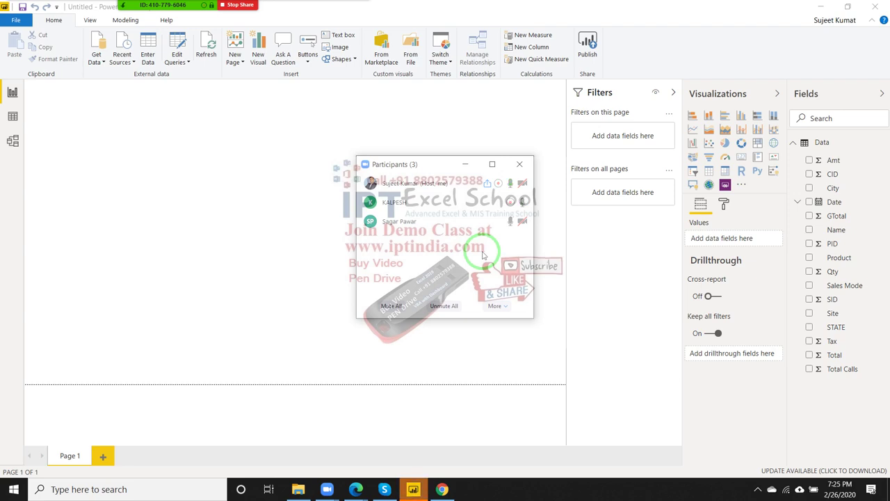
click(519, 164)
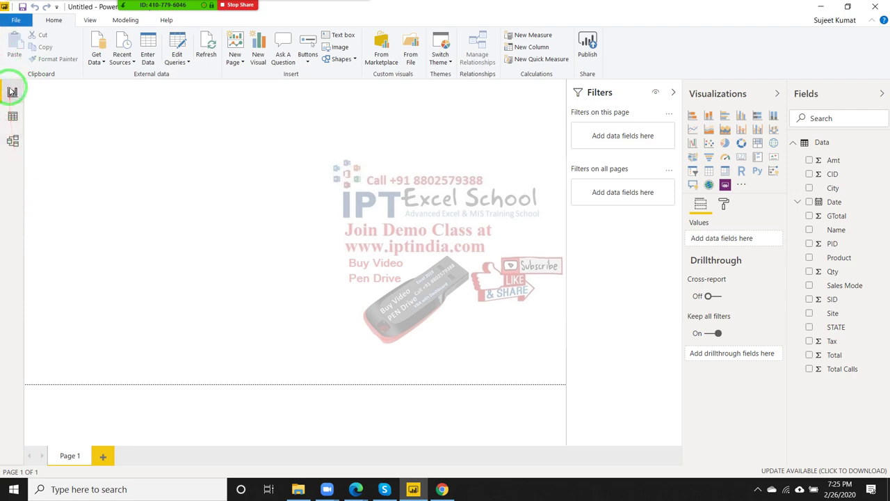
Step: Switch to Data view and inspect the CID, Name, City, PID and Tax columns
click(13, 117)
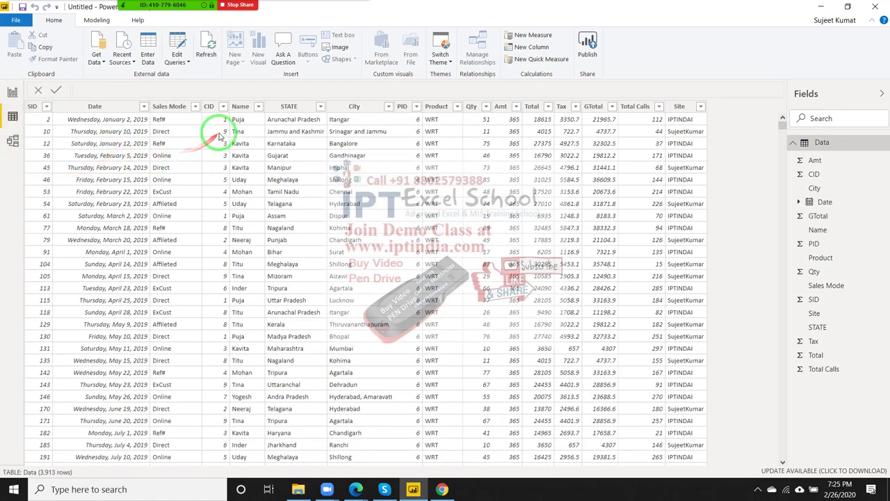
click(220, 120)
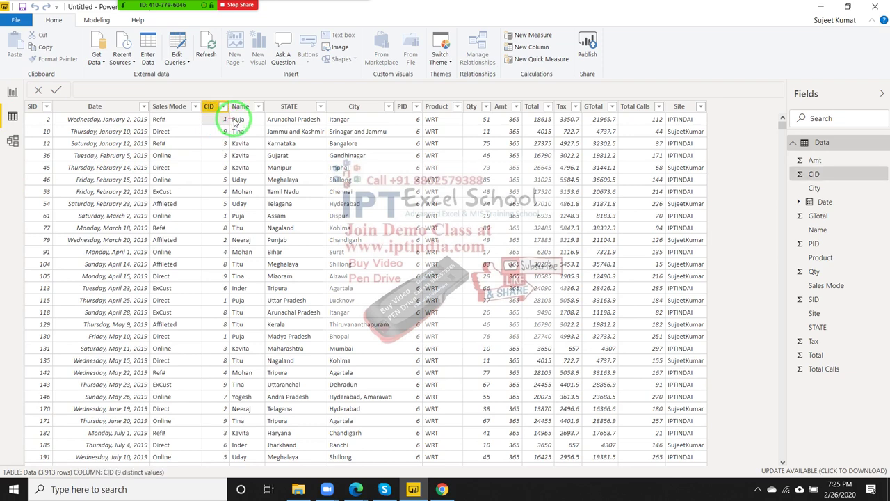
click(235, 121)
click(356, 119)
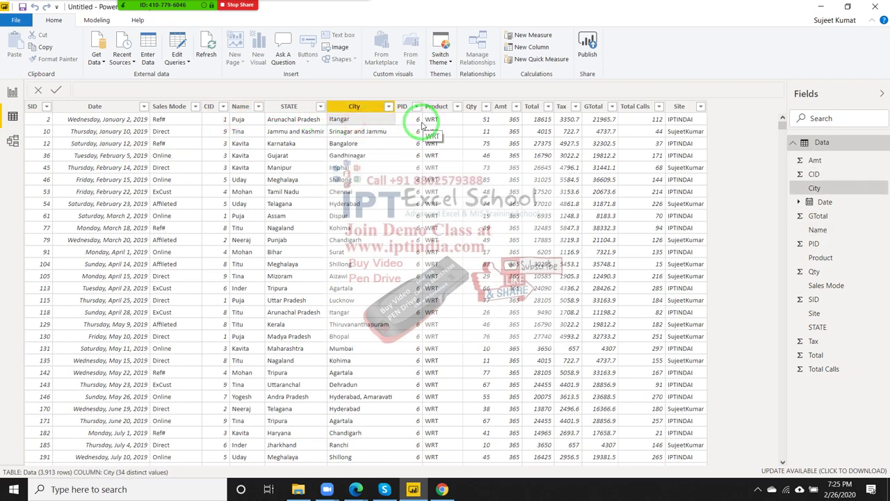
click(420, 125)
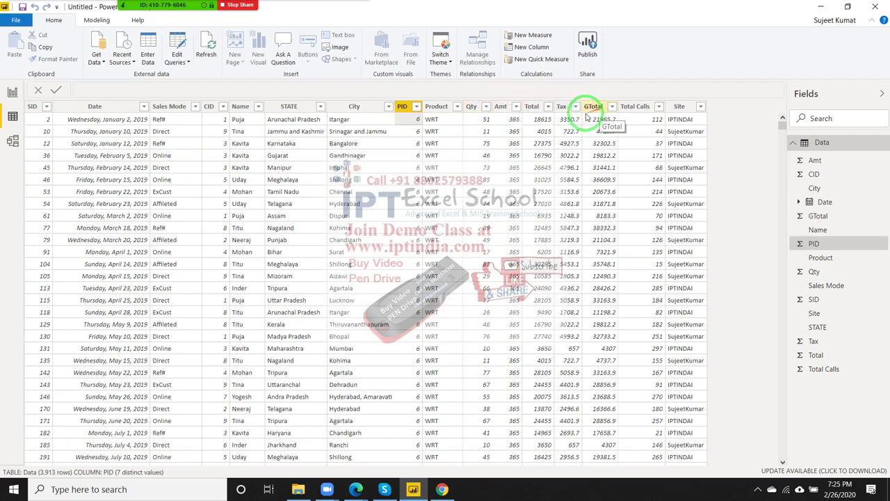
click(568, 119)
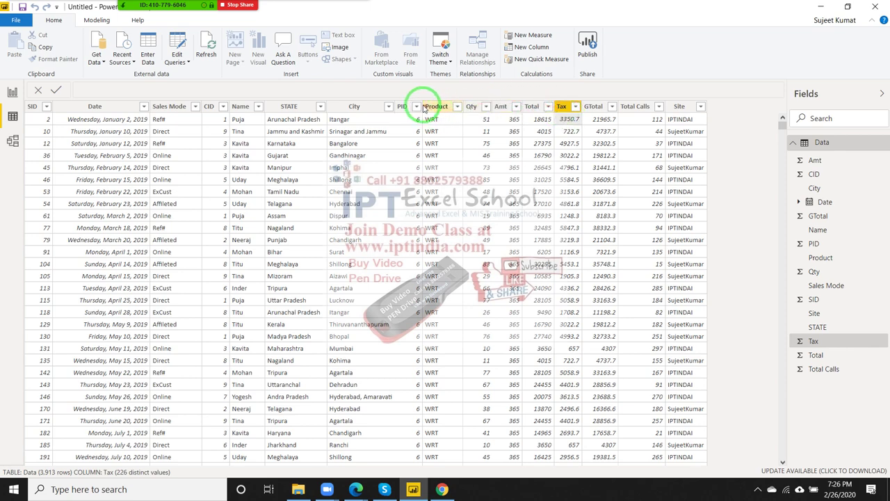
Step: Check the PID column's filter options, then cancel without changes
click(417, 107)
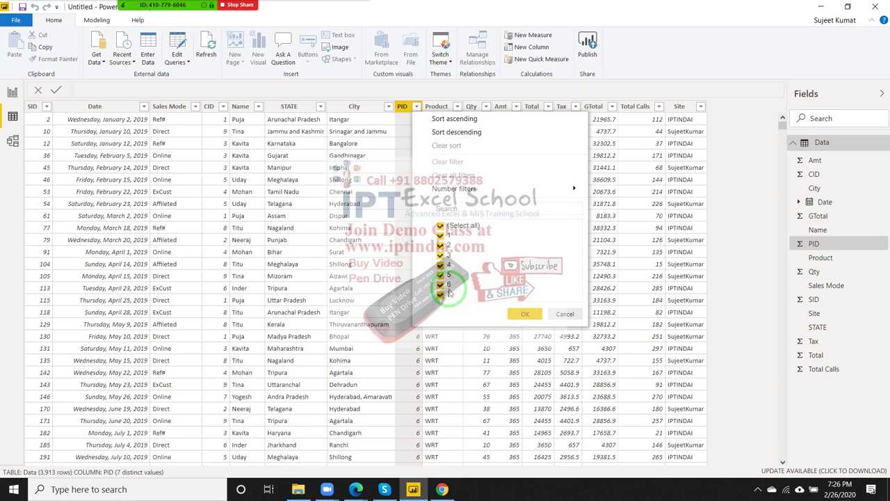
click(614, 147)
click(409, 156)
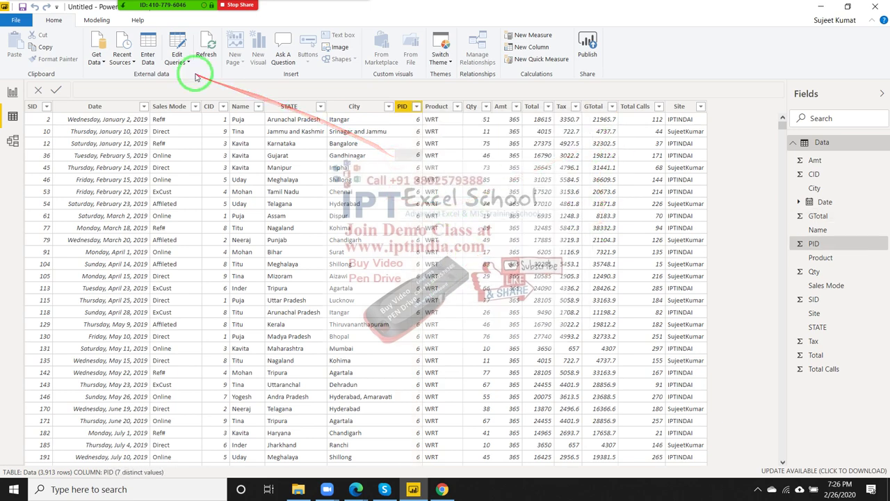
click(101, 21)
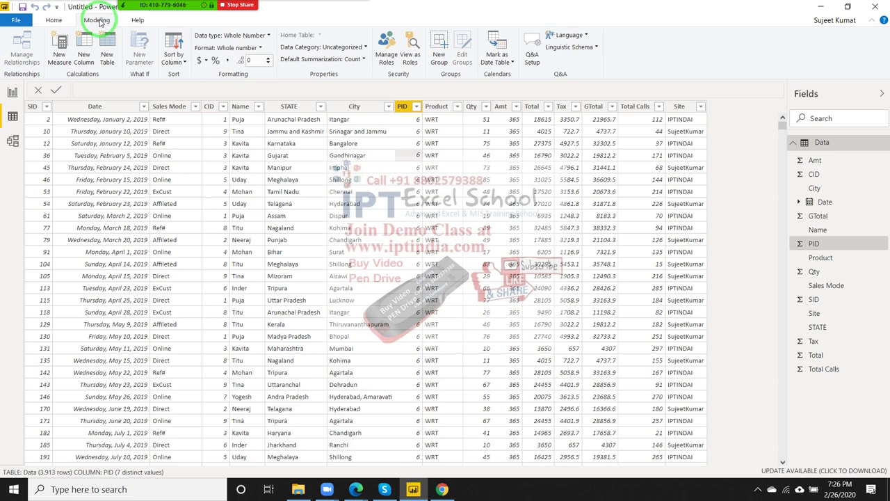
Step: Add a New Column and replace its default name with GST, so the formula reads 'GST ='
click(79, 54)
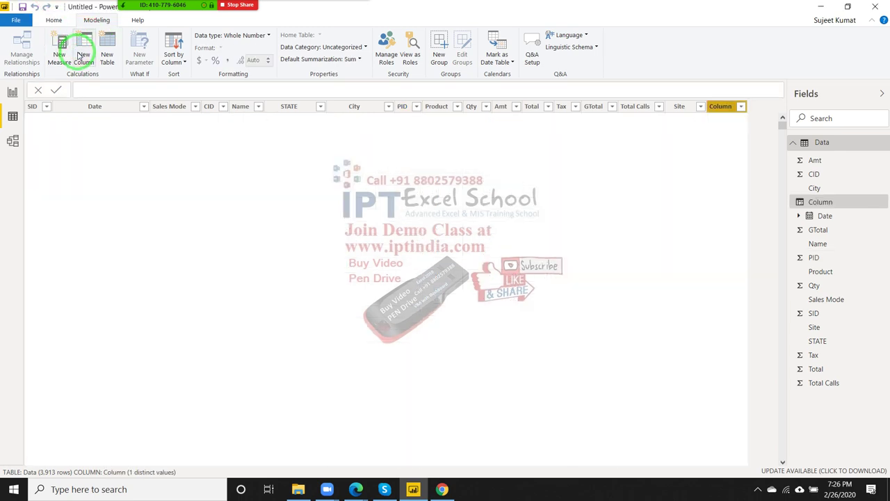
double_click(94, 89)
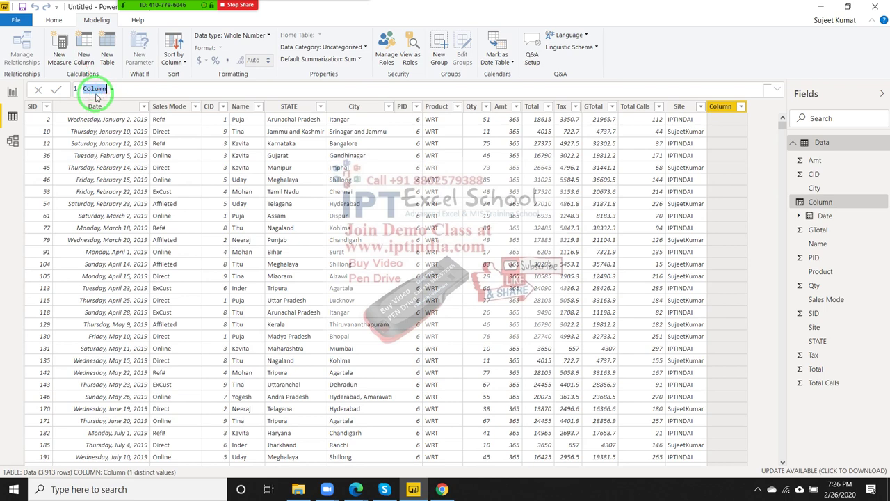
click(96, 96)
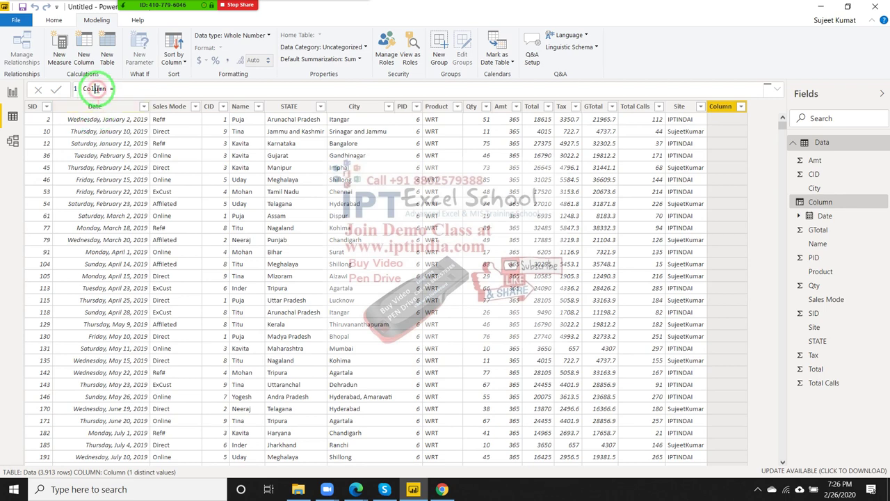
click(96, 89)
double_click(96, 89)
text(GD)
key(BackSpace)
text(ST)
click(103, 87)
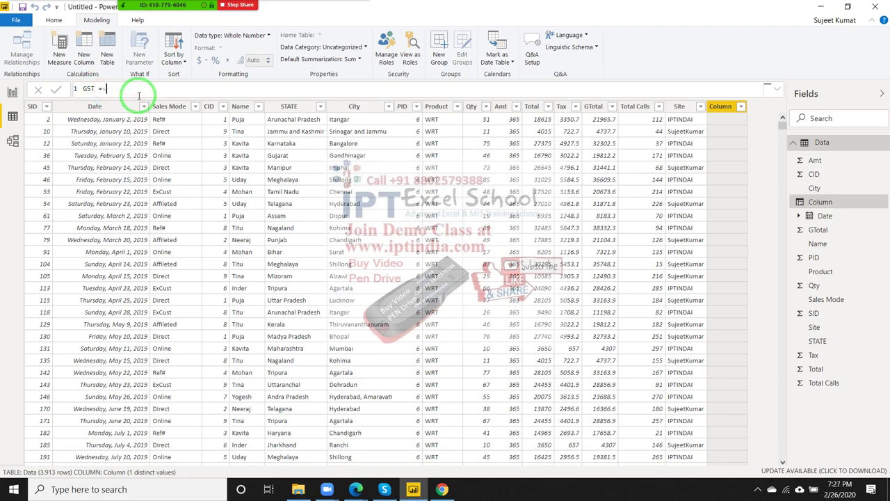
Step: Start the GST formula as SWITCH(Data[PID],1, with autocomplete
text(SWI)
key(Tab)
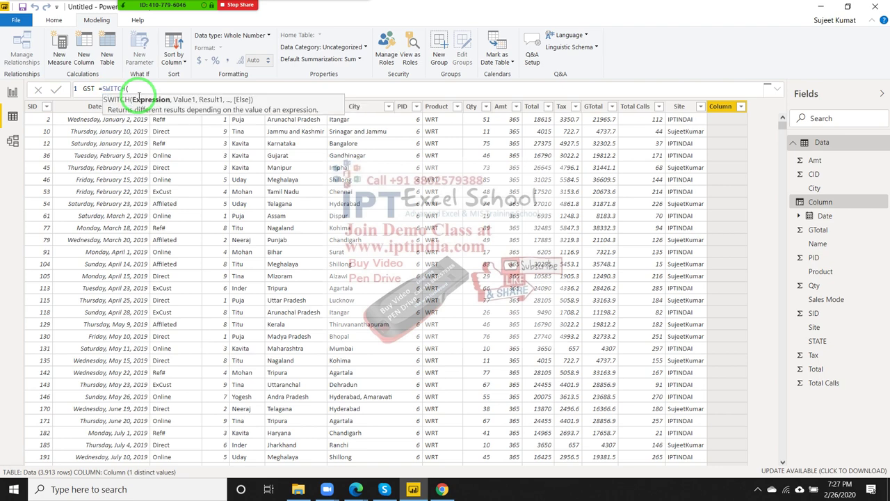
text(pi)
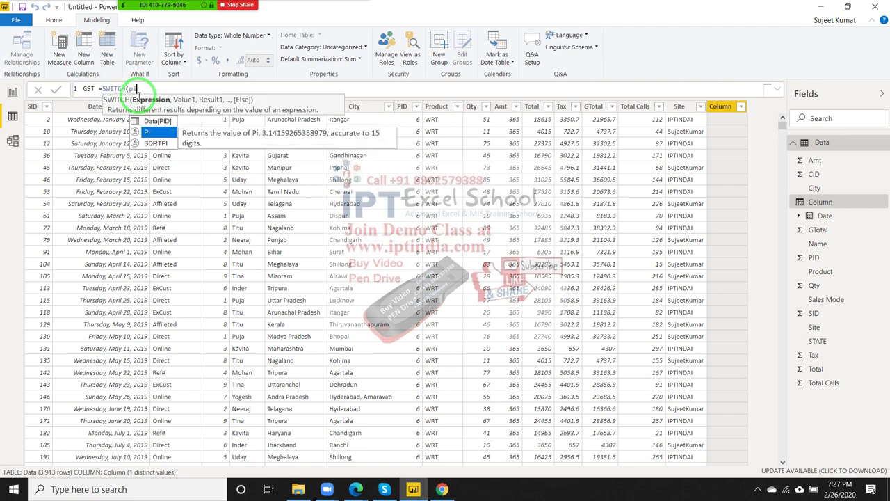
text(d)
key(Tab)
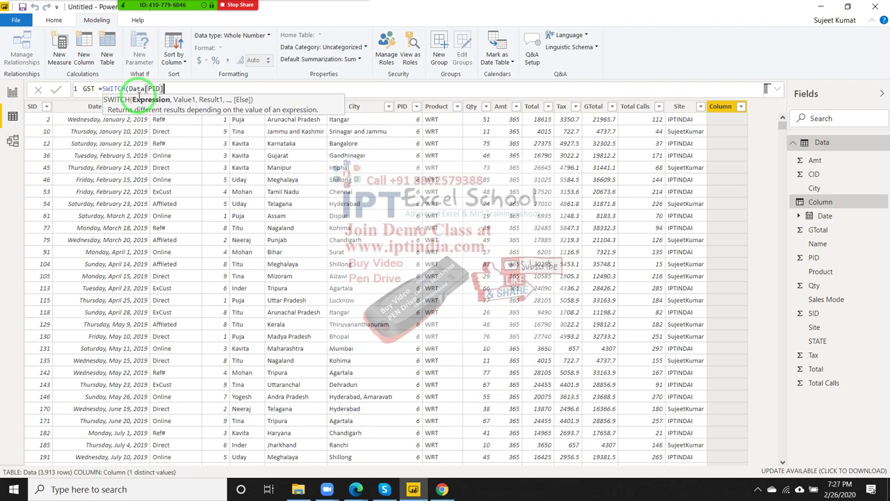
text(,)
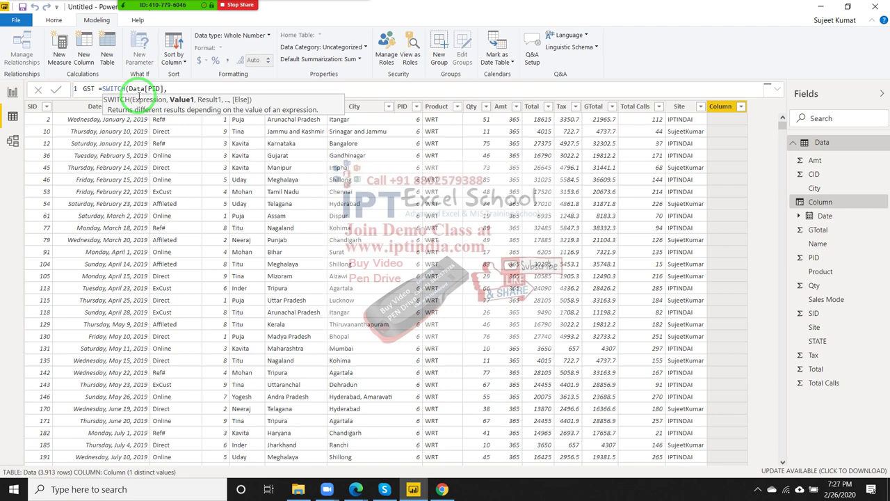
text(1)
text(,)
Step: Make Data[Total]*0.05 the result for PID 1
text(to)
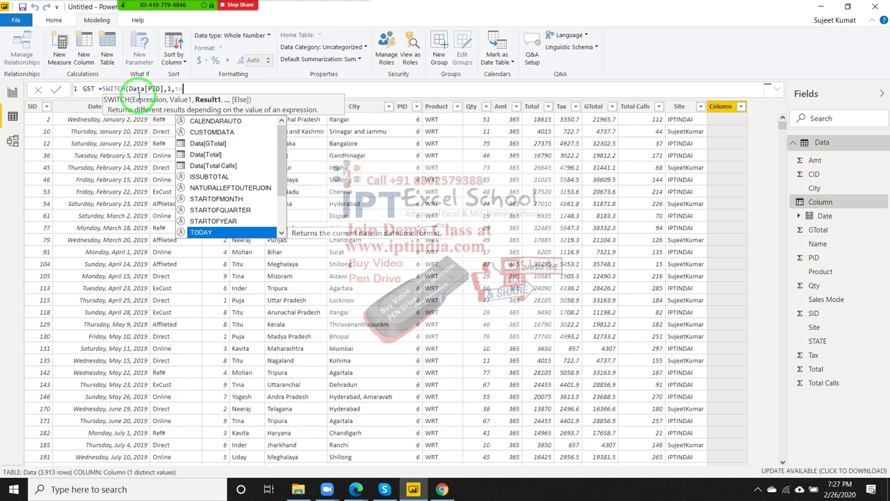
text(t)
key(Up)
key(Up)
key(Up)
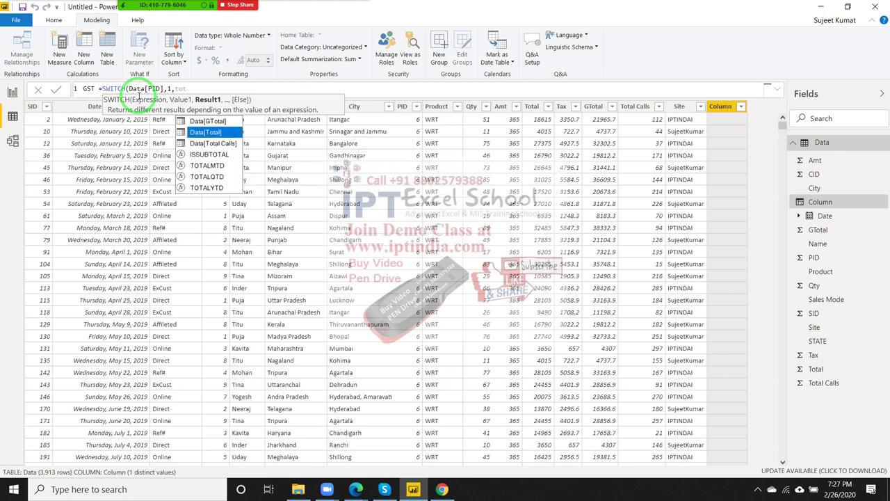
key(Down)
key(Up)
key(Tab)
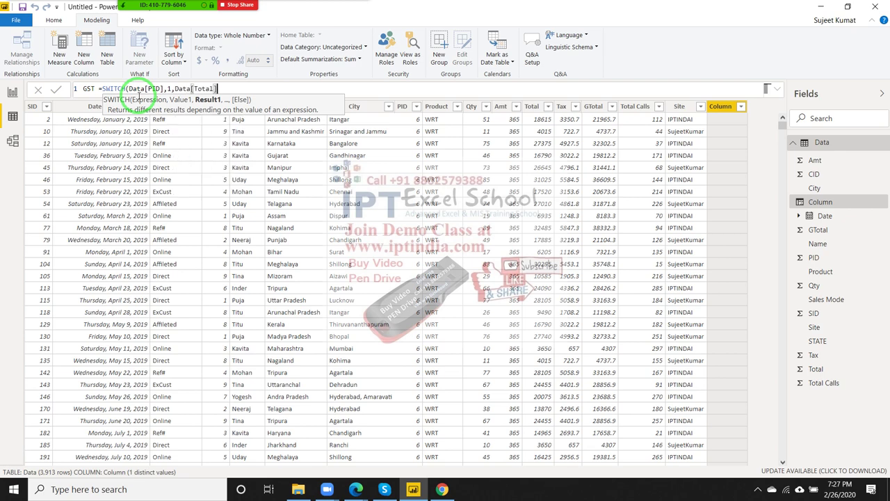
text(*5%,)
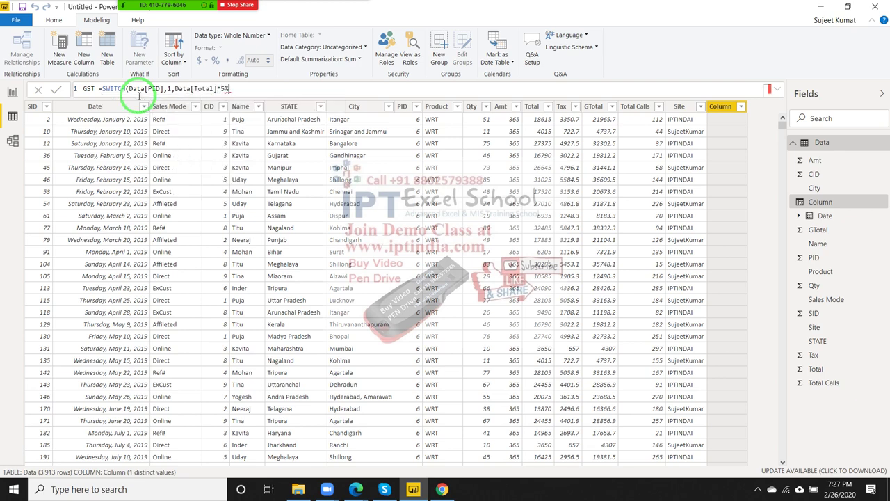
key(BackSpace)
key(BackSpace)
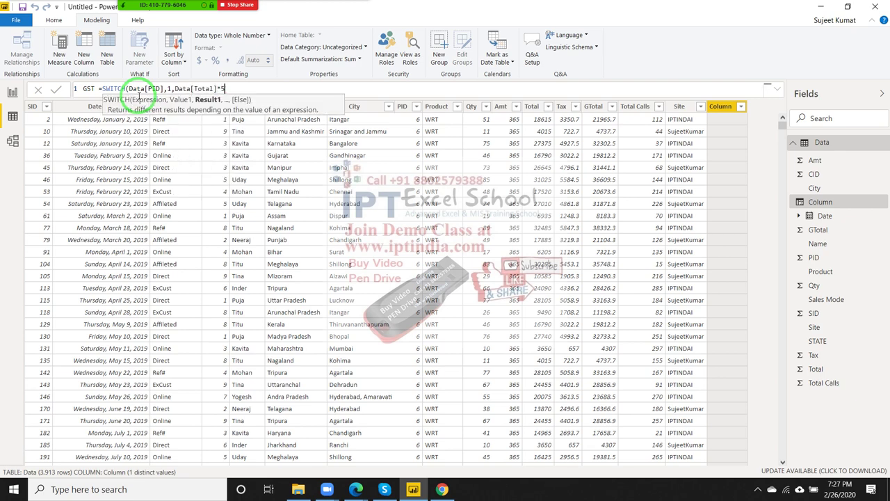
text(0.0)
text(5)
Step: Add the PID 2 case as Data[Total]*0.07 and begin the PID 3 case
click(175, 88)
drag(178, 89, 249, 91)
key(ctrl+c)
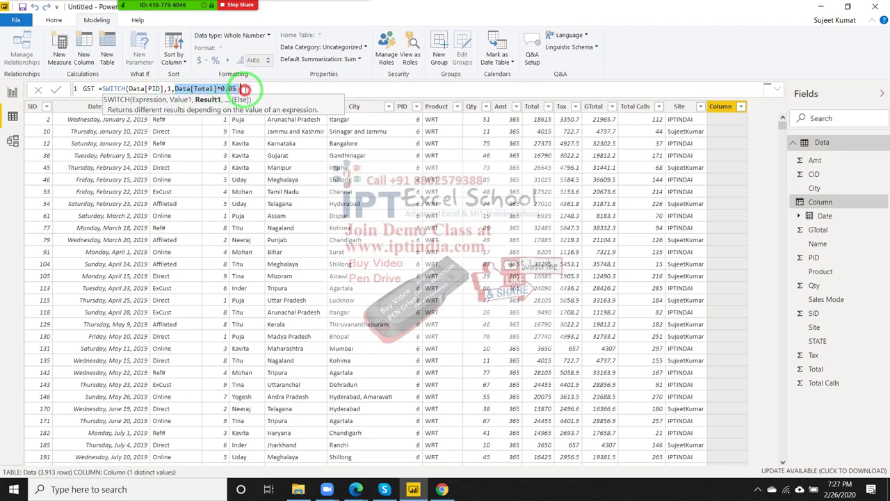
click(252, 90)
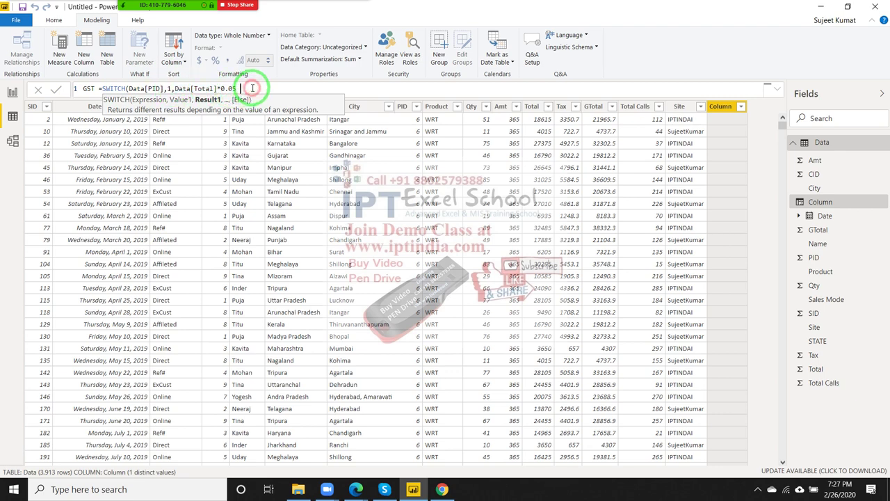
text(,2)
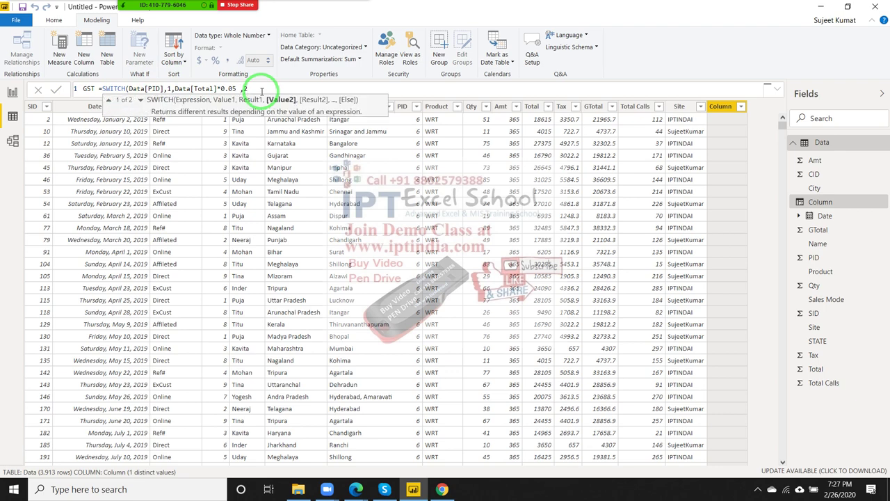
key(ctrl+v)
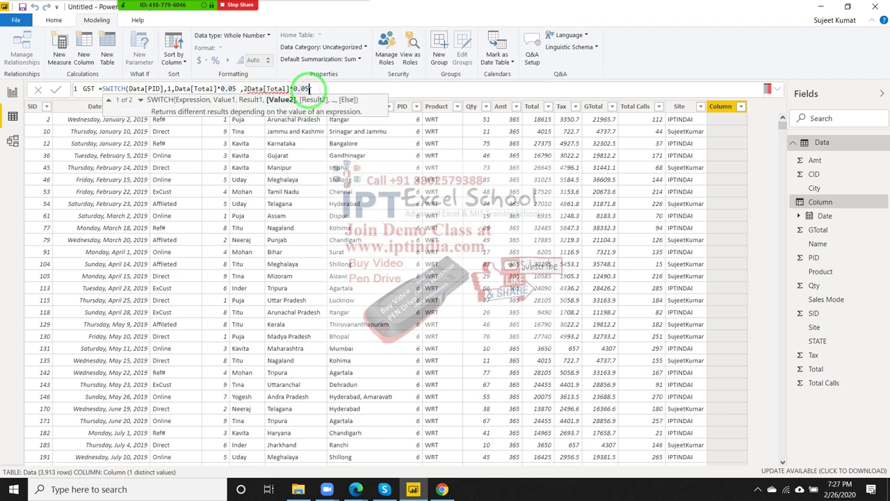
key(BackSpace)
text(7)
text(,)
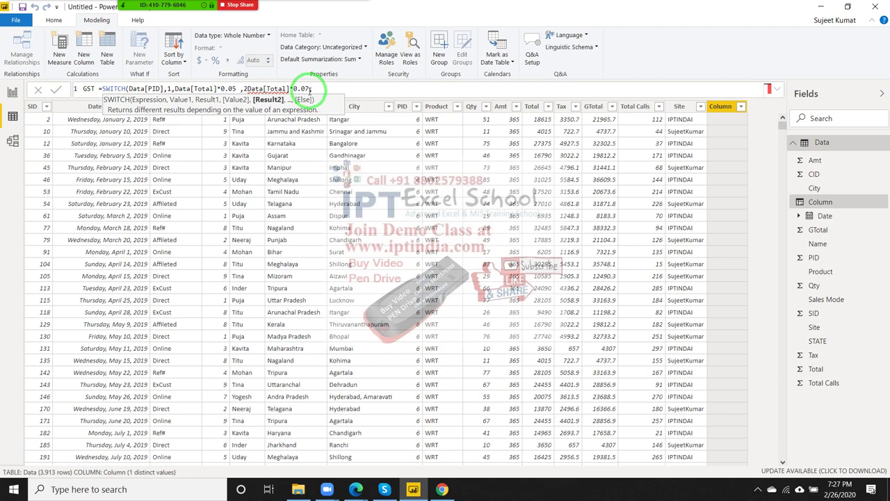
click(246, 89)
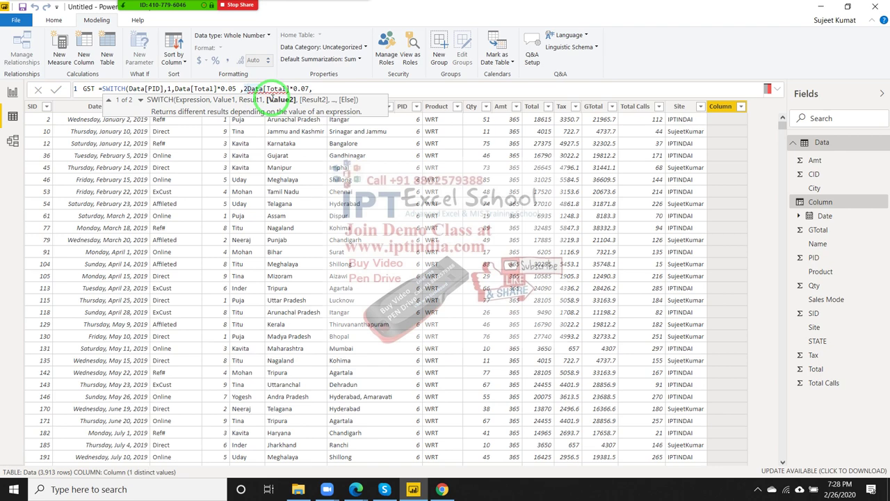
text(,)
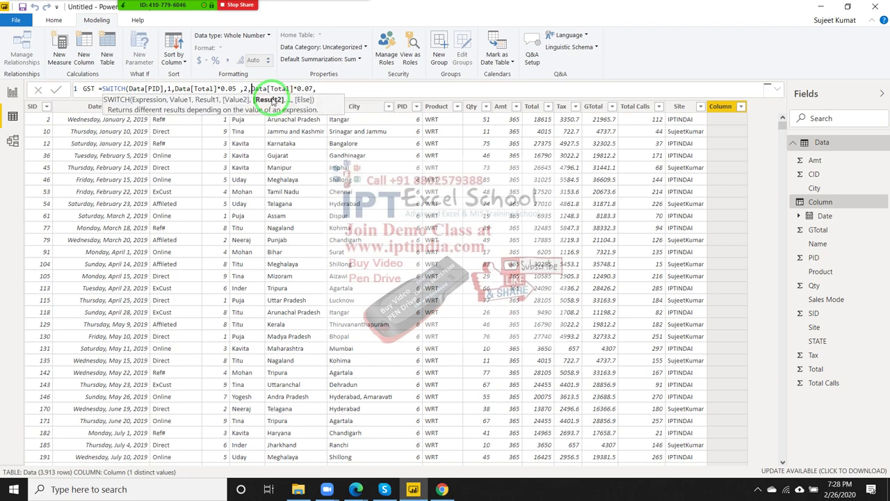
click(321, 88)
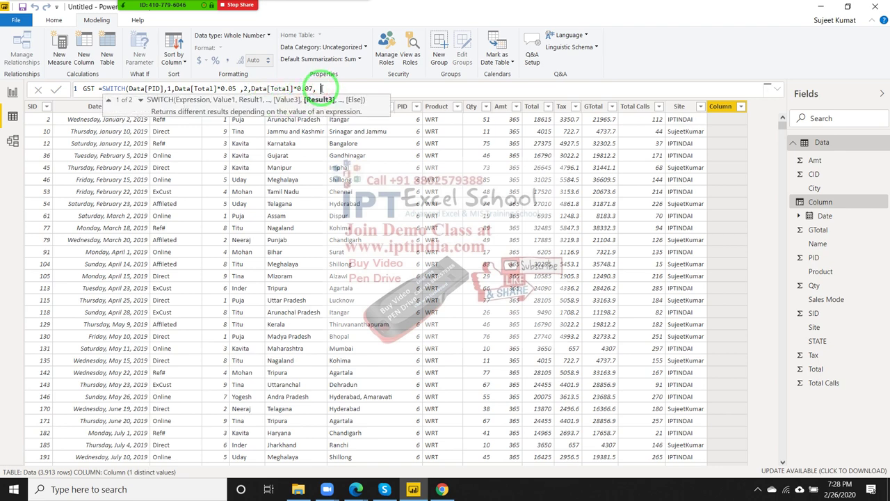
text(3,)
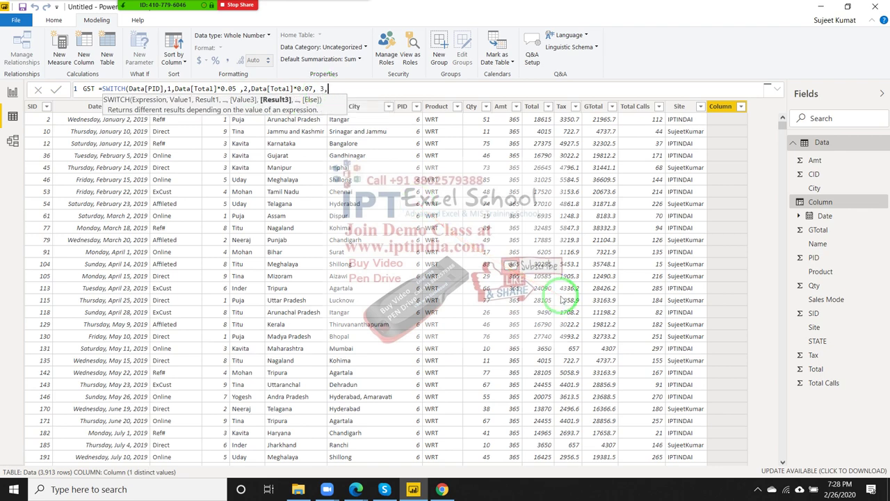
text(Data[Total]*0.05)
Step: Set PID 3 to 0.10, PID 4 to 0.12 and PID 5 to 0.15 of Total
drag(562, 299, 478, 154)
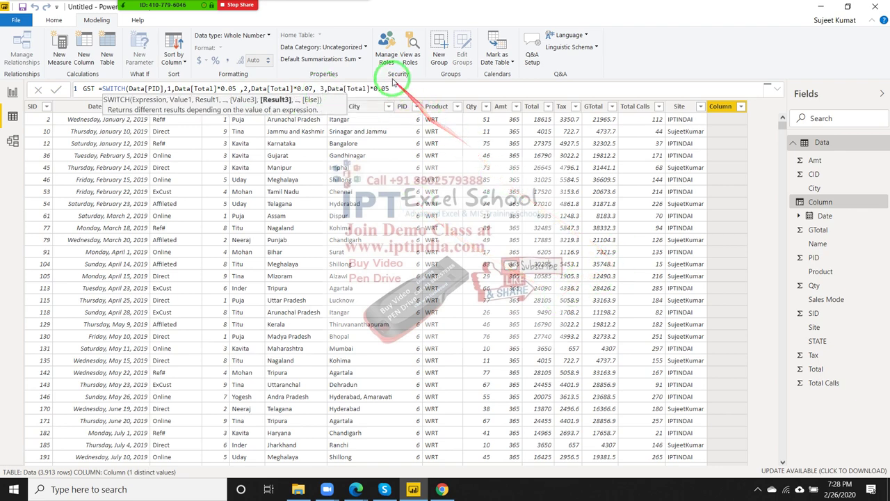
key(BackSpace)
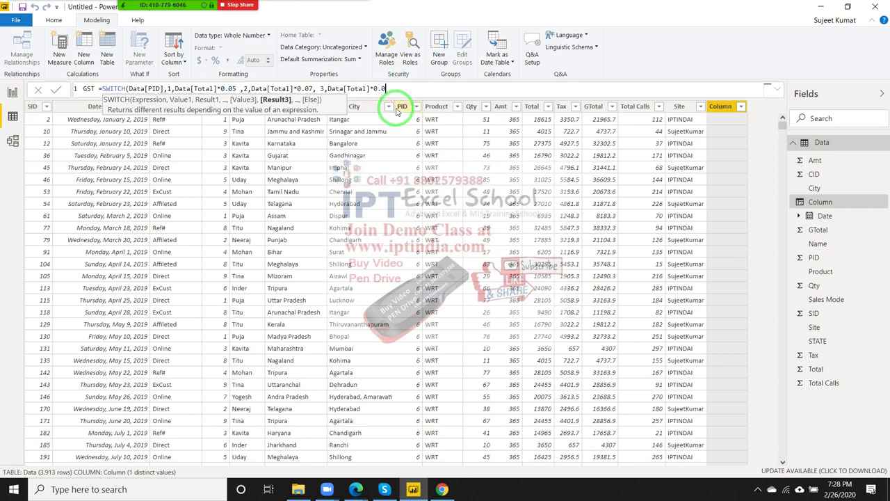
key(BackSpace)
text(10)
text( ,)
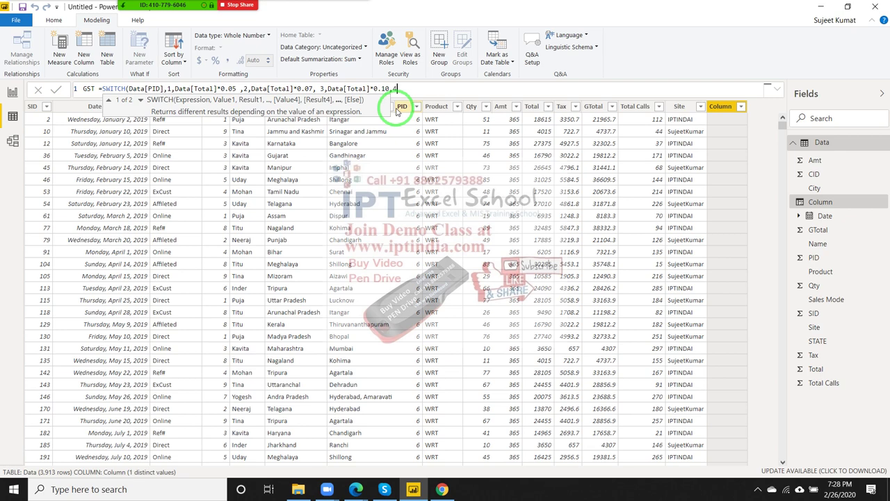
text(,Data[Total]*0.05)
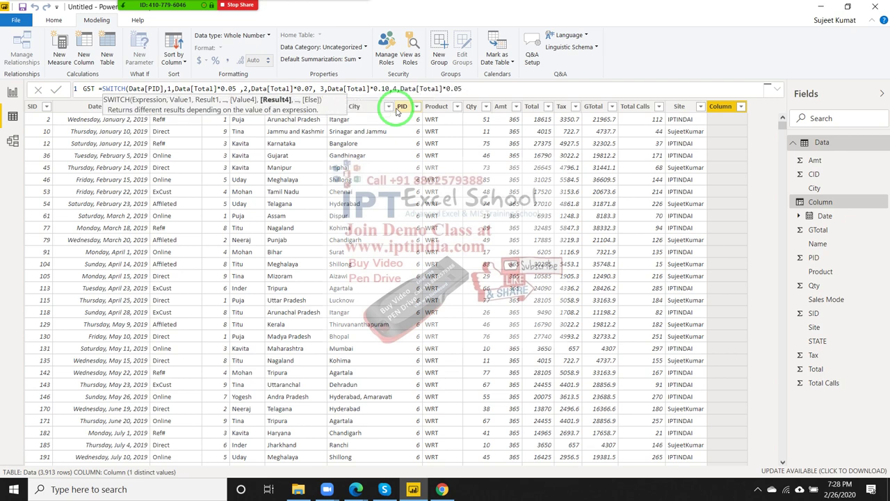
key(BackSpace)
key(BackSpace)
key(BackSpace)
text(5)
text(12)
text(,5)
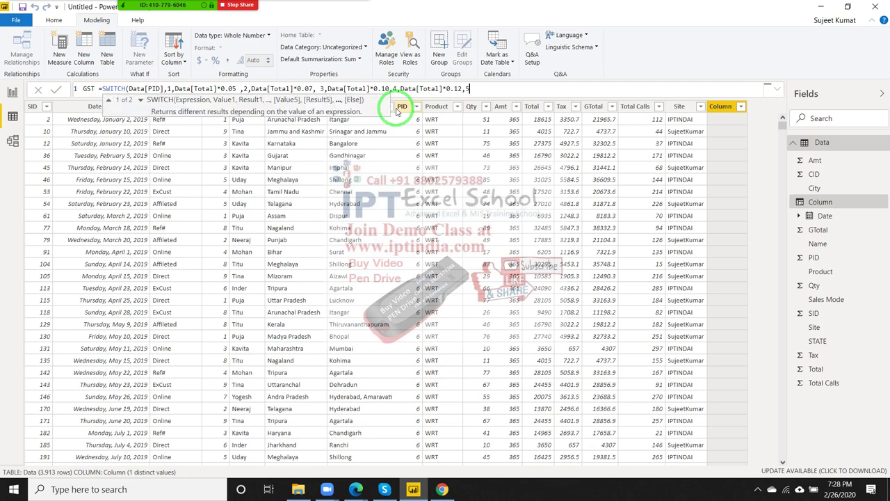
text(,)
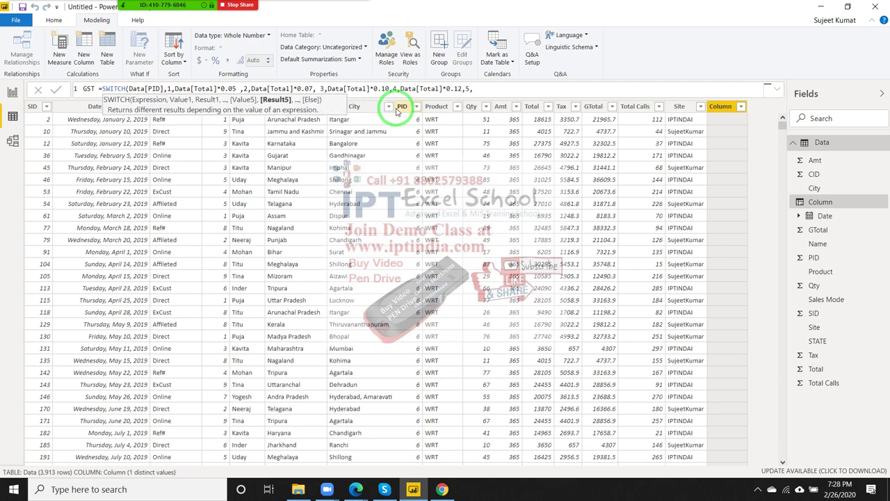
key(ctrl+v)
key(BackSpace)
key(BackSpace)
text(1)
text(5,)
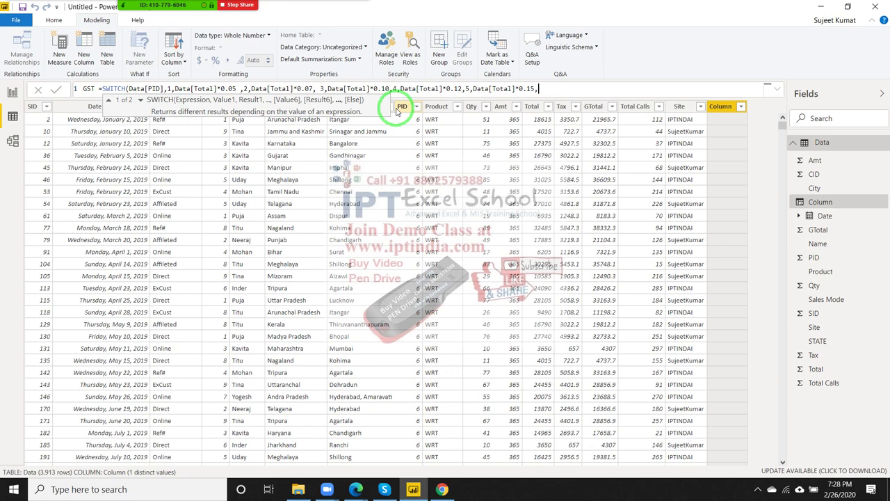
Step: Add PID 6 at 0.18 and PID 7 at 0.27, close SWITCH and commit GST
key(ctrl+v)
key(Left)
key(Left)
key(Left)
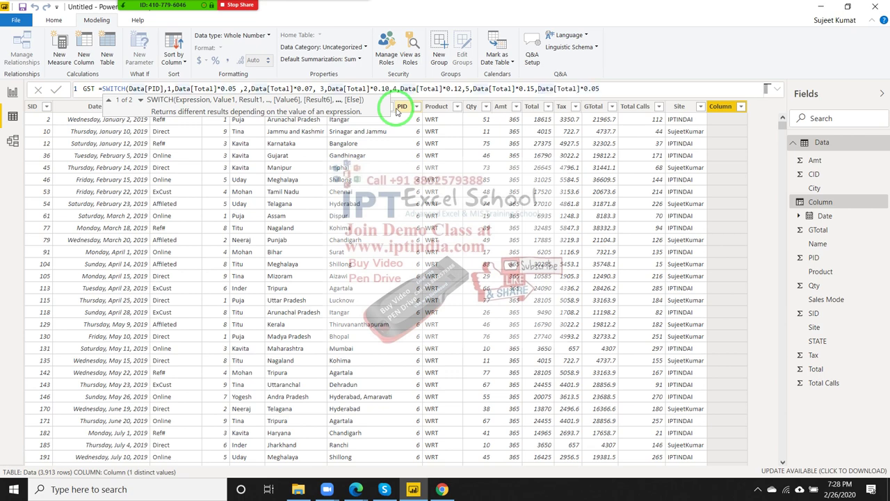
text(6,)
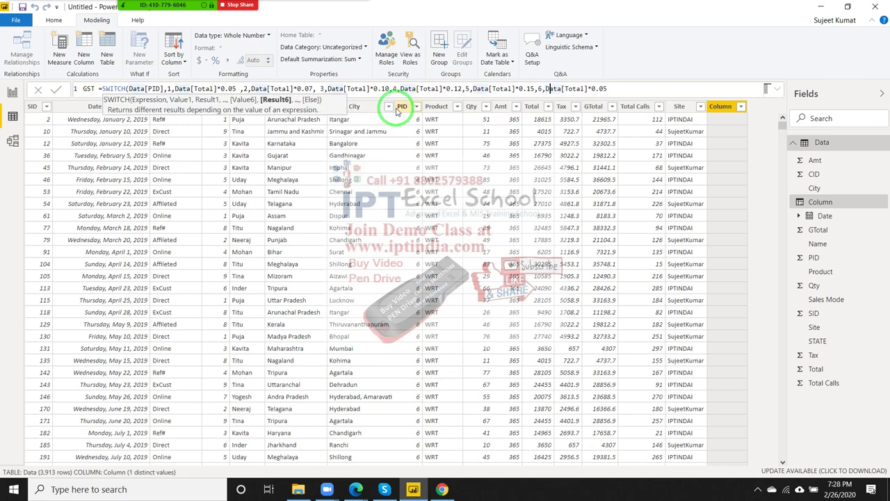
key(Right)
key(Right)
key(Right)
key(BackSpace)
key(BackSpace)
text(18)
text(,)
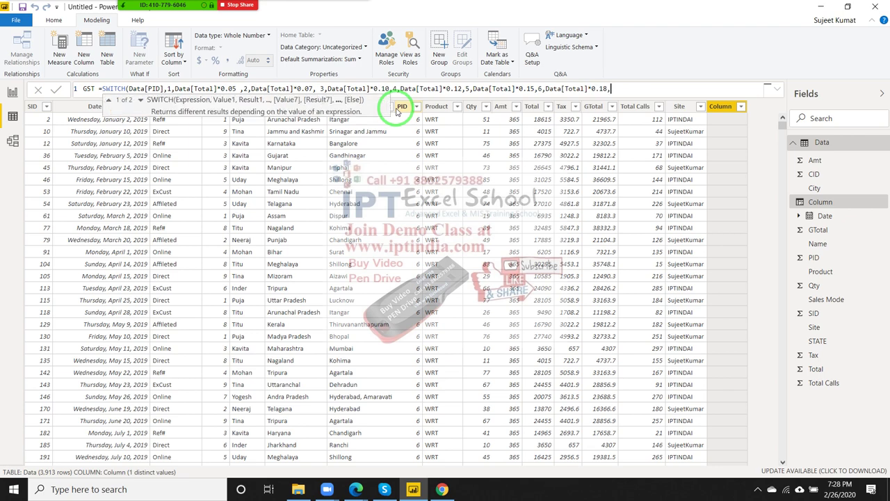
text(7,Data[Total]*0.05)
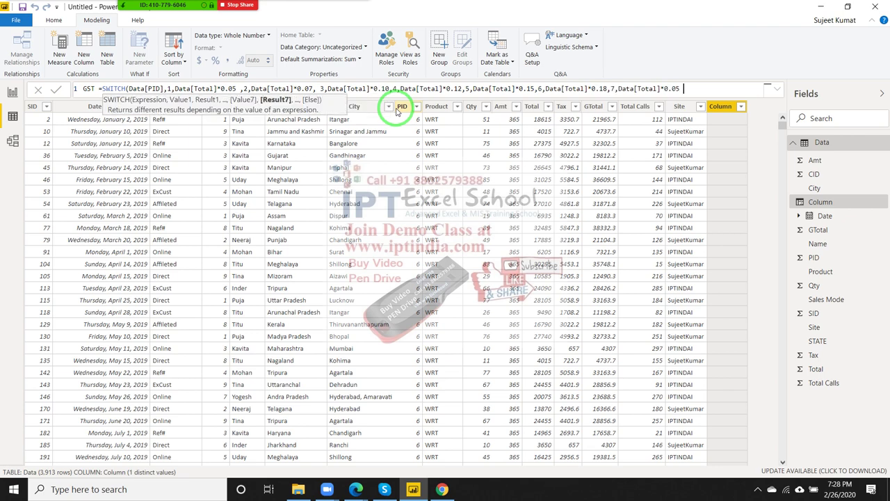
key(BackSpace)
key(BackSpace)
text(27)
text(7)
text())
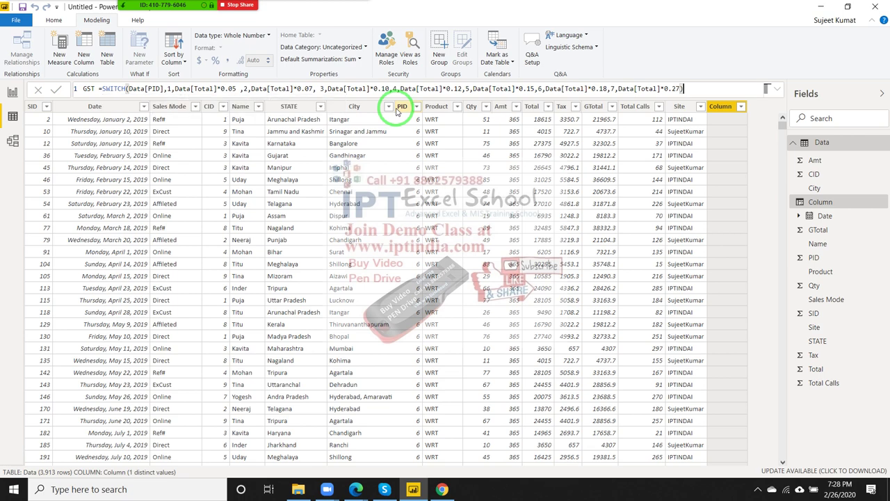
key(Return)
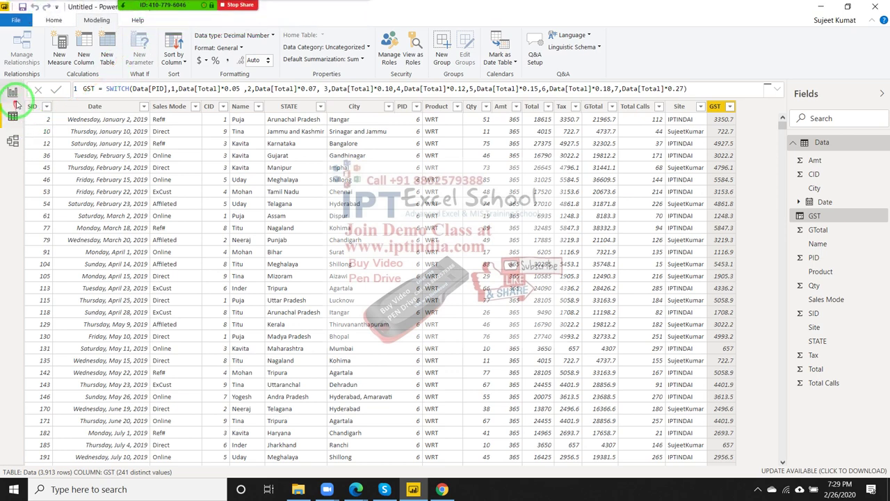
click(716, 106)
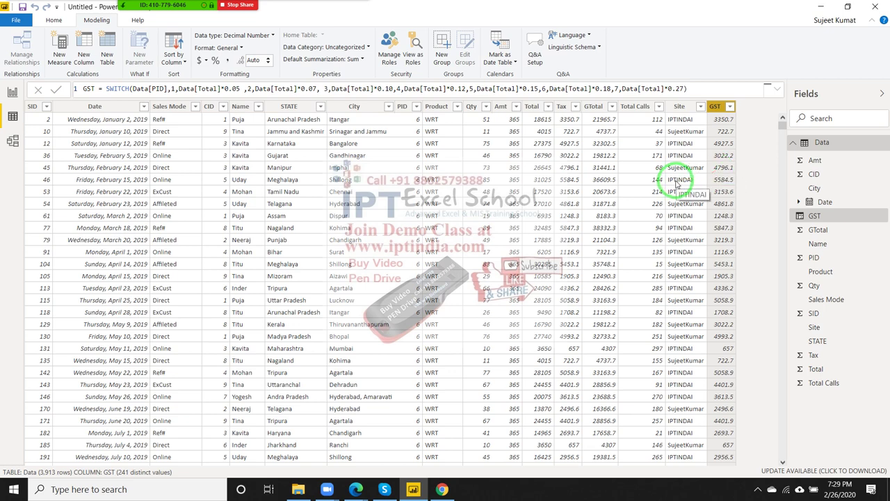
click(167, 281)
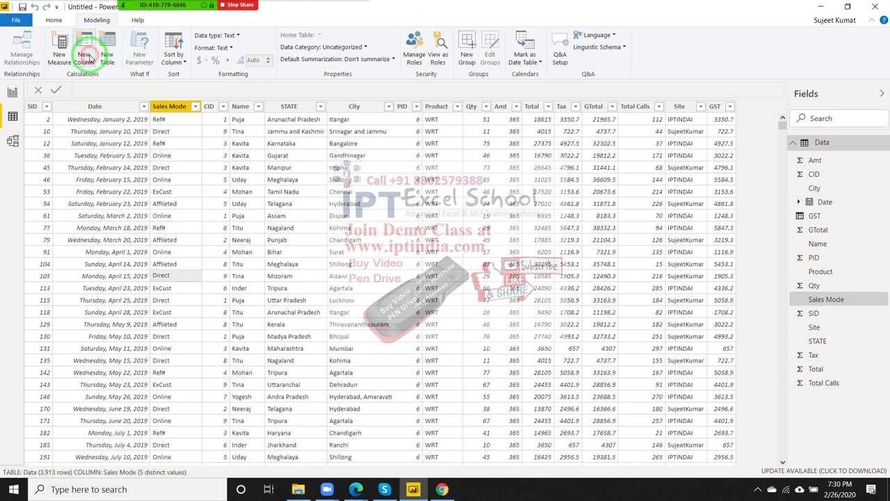
Step: Create column INC =IF(not Data[Sales Mode]="Direct",500,0) and commit it
click(124, 57)
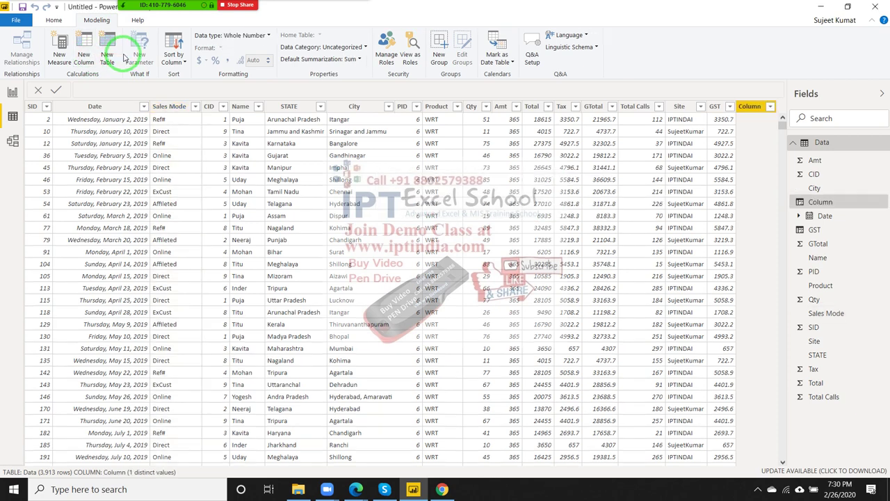
double_click(97, 89)
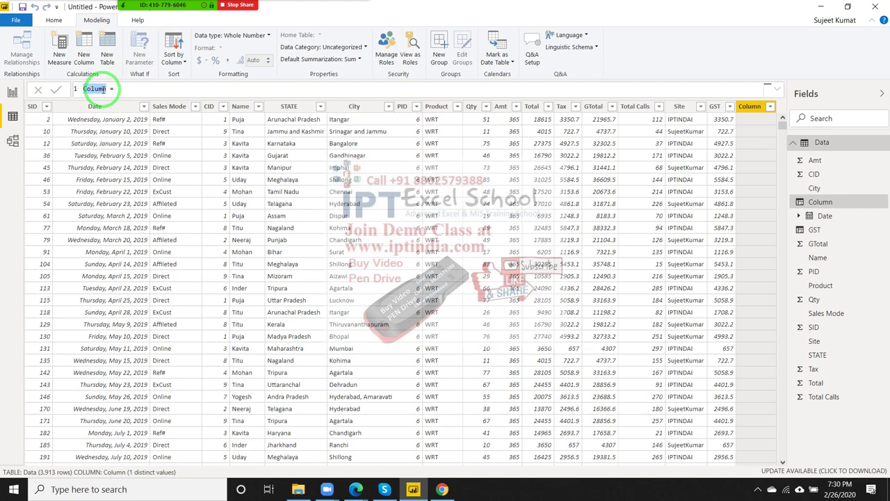
text(INC =)
text(IF)
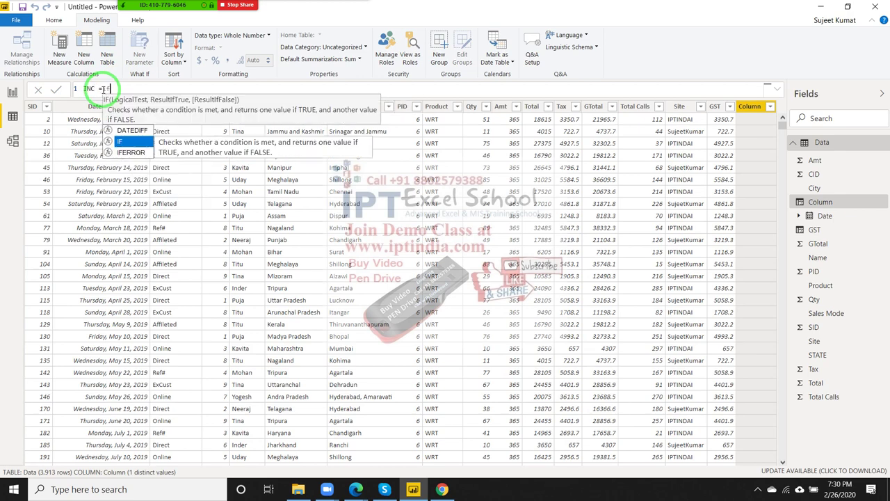
text(( no)
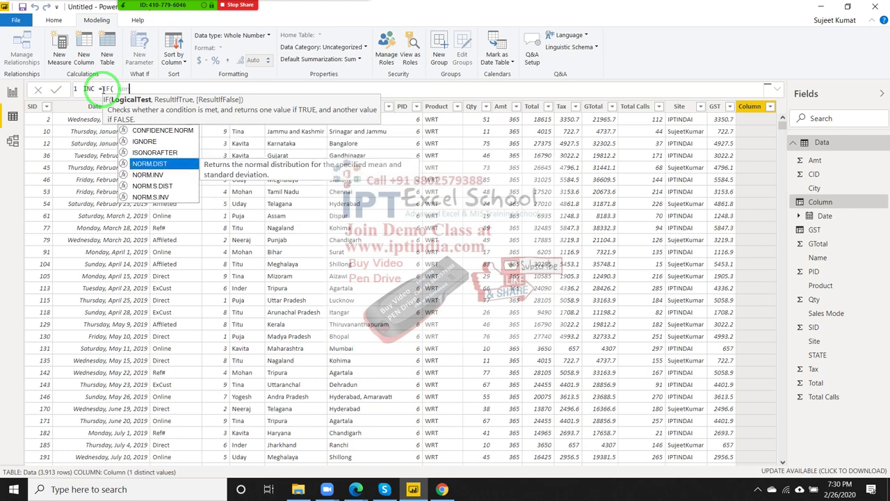
text(t)
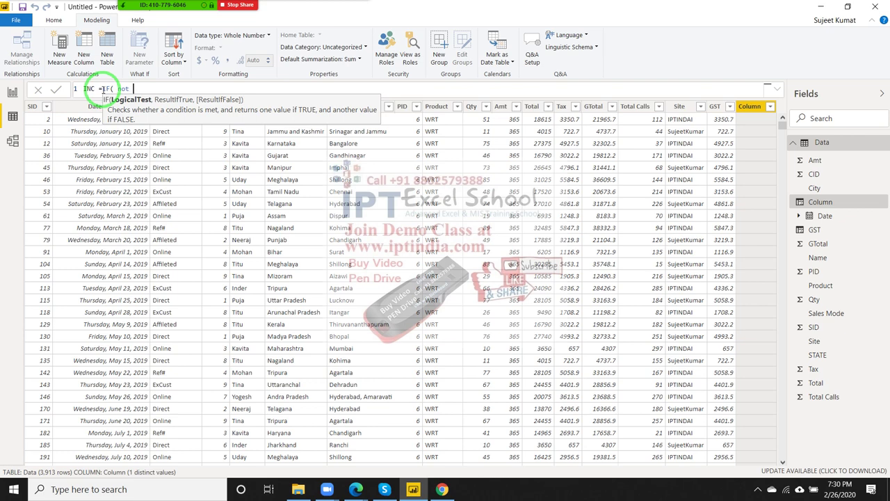
text(sa)
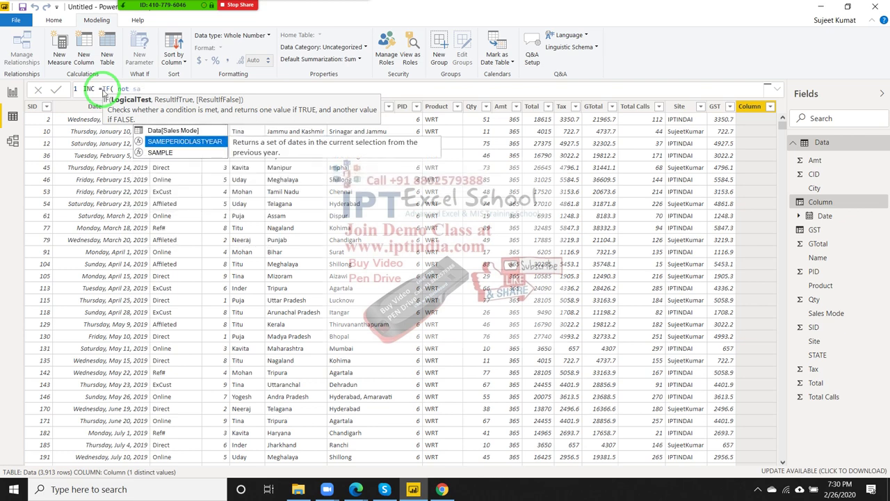
key(Up)
key(Tab)
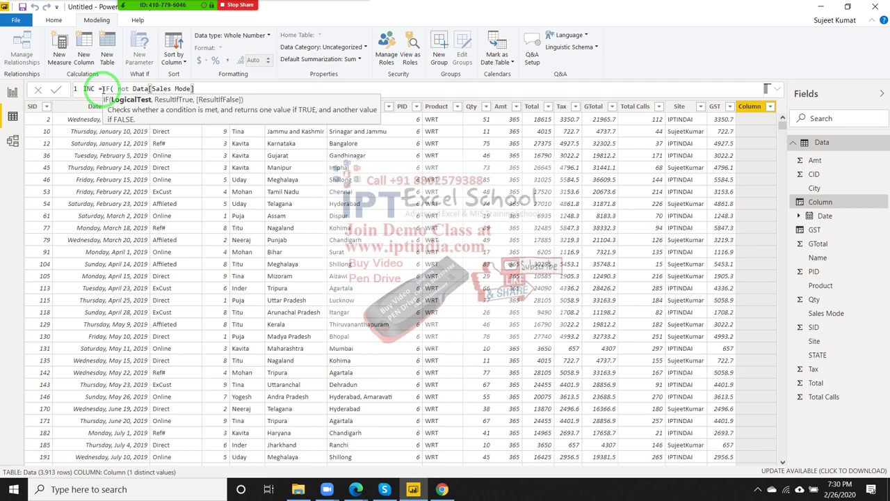
text(=")
text(D)
text(irec)
text(t",50)
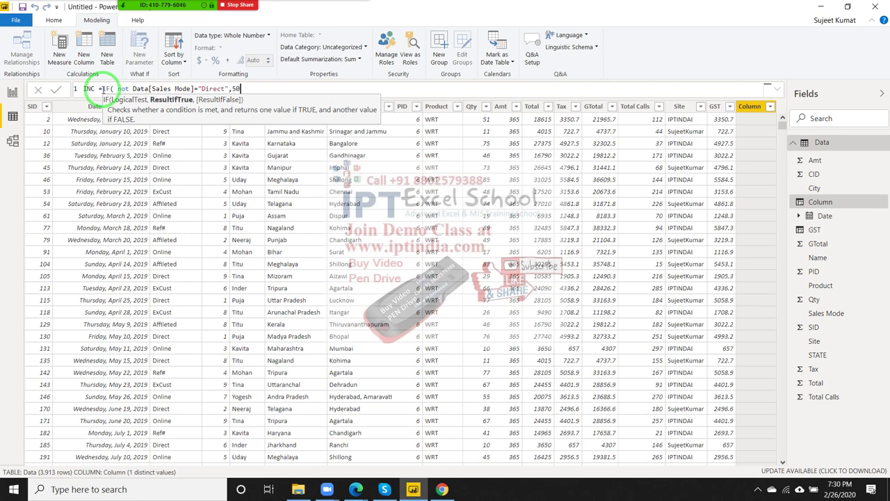
text(00)
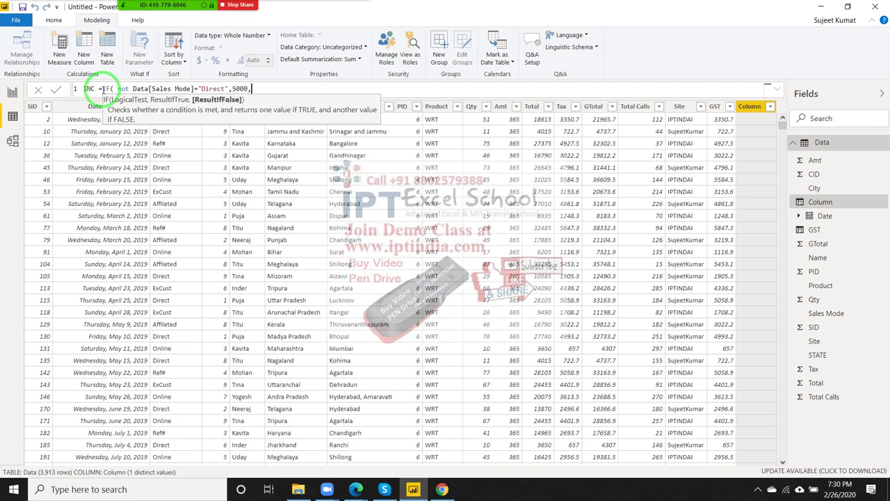
text(,0)
text())
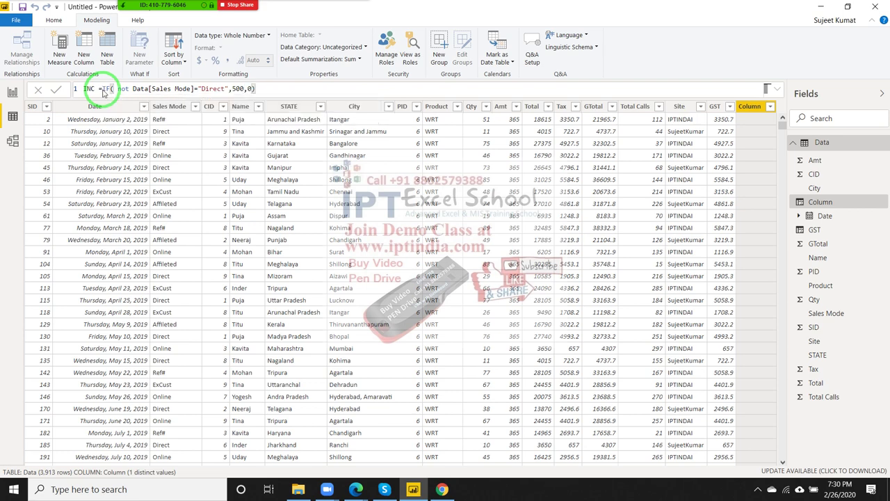
key(Return)
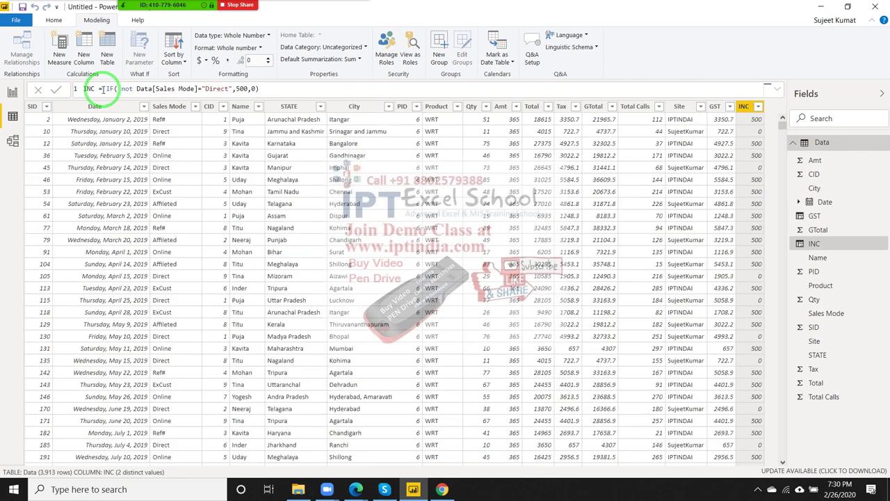
Step: Select the INC formula's condition text, then switch to the Report view
click(103, 89)
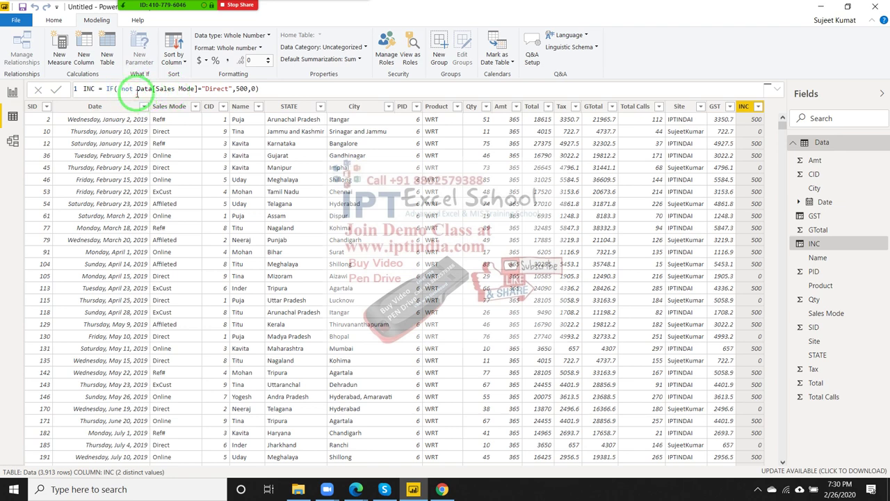
drag(135, 89, 232, 89)
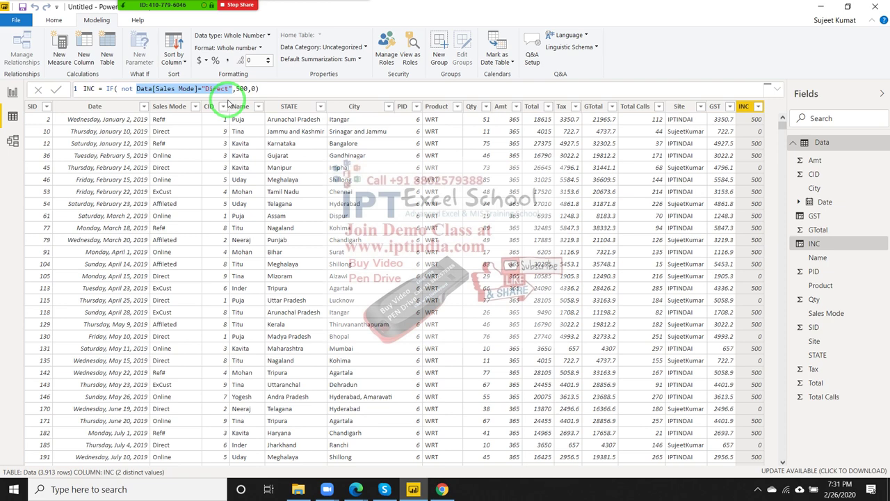
click(16, 97)
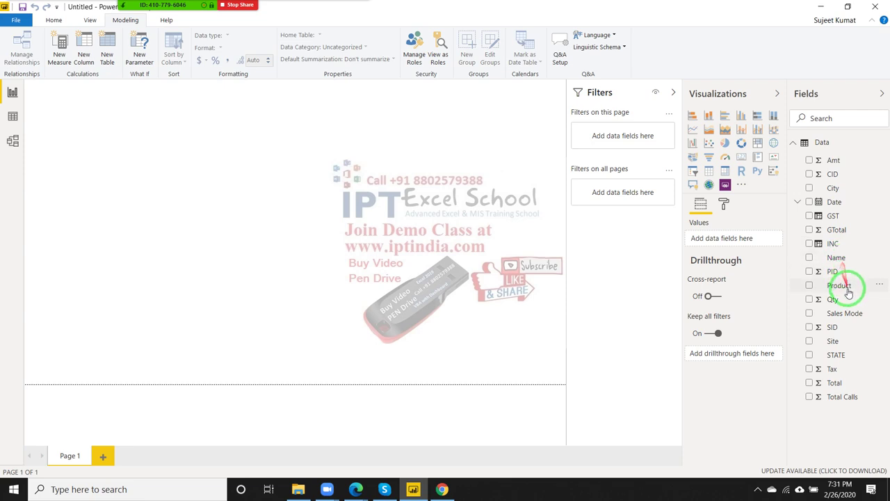
Step: Build a pie chart of GST split by Product and enlarge it on the report page
mouse_move(841, 293)
mouse_down()
mouse_move(343, 273)
mouse_move(119, 143)
mouse_up()
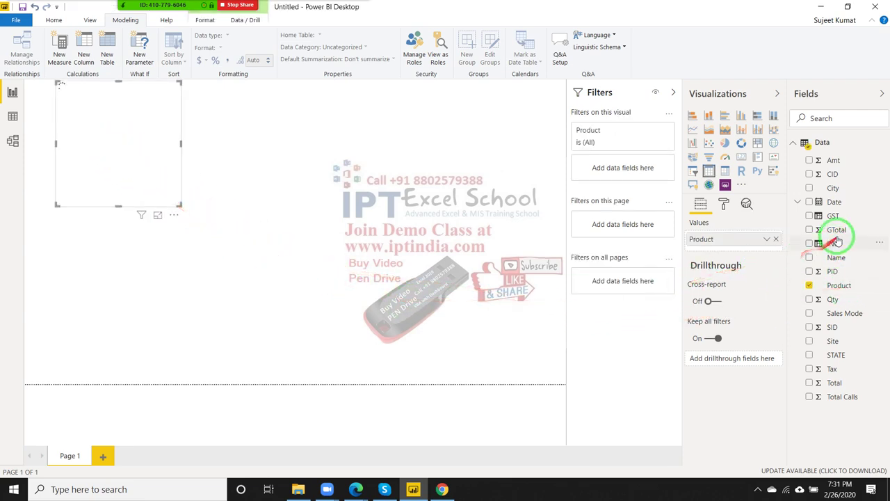
mouse_move(833, 215)
mouse_down()
mouse_move(776, 226)
mouse_move(165, 143)
mouse_up()
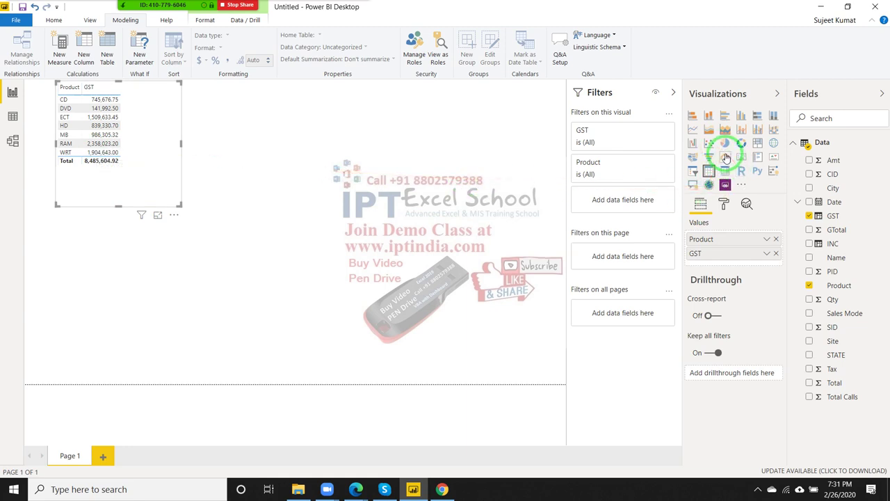
click(726, 143)
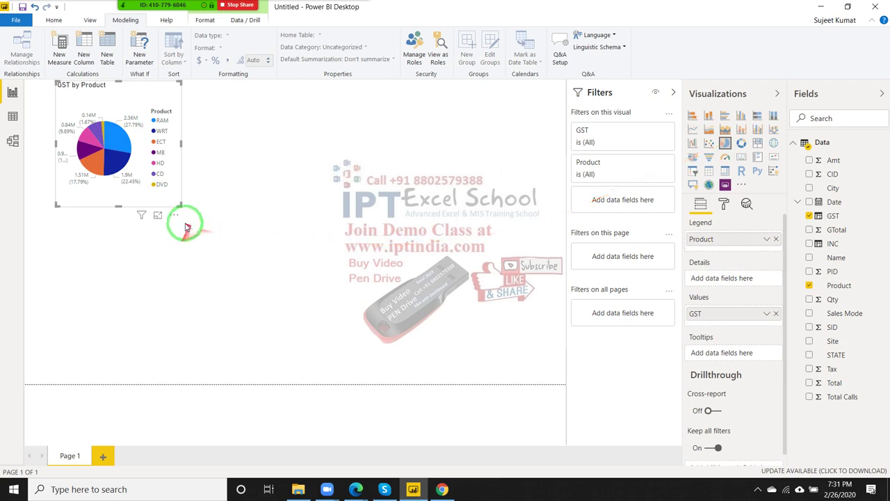
drag(179, 207, 240, 277)
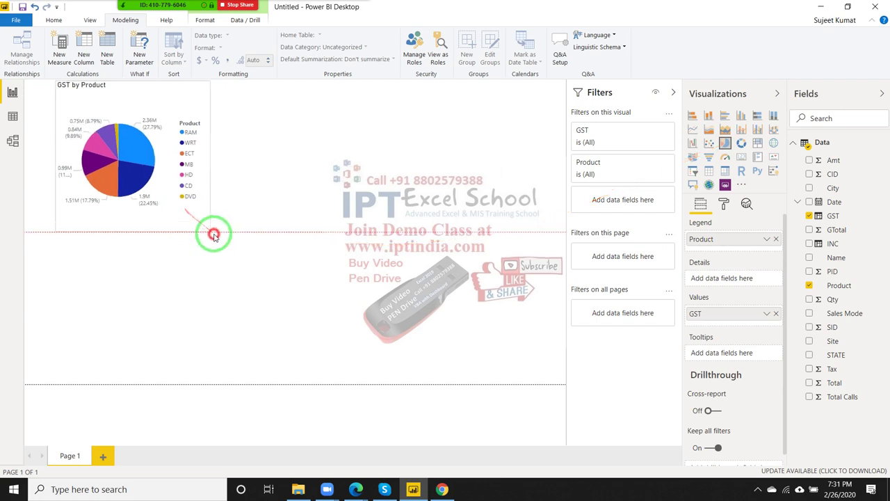
click(224, 304)
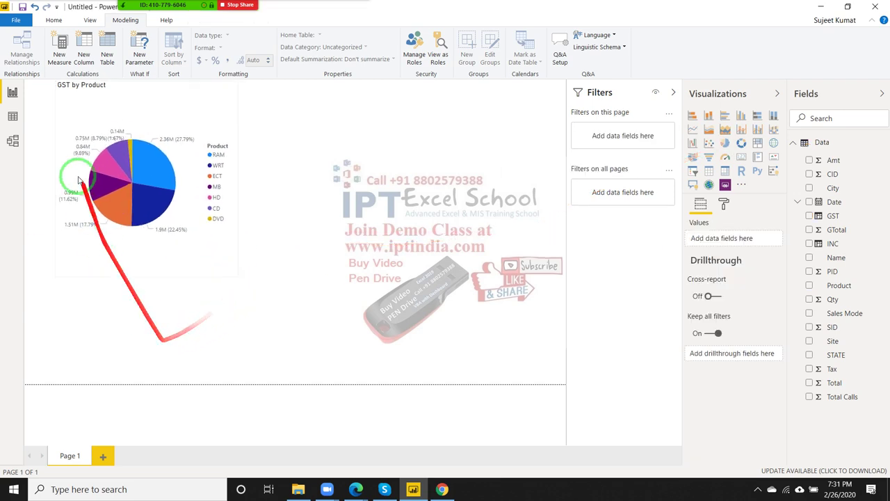
mouse_move(87, 134)
mouse_down()
mouse_move(315, 147)
mouse_move(791, 239)
mouse_move(52, 135)
mouse_up()
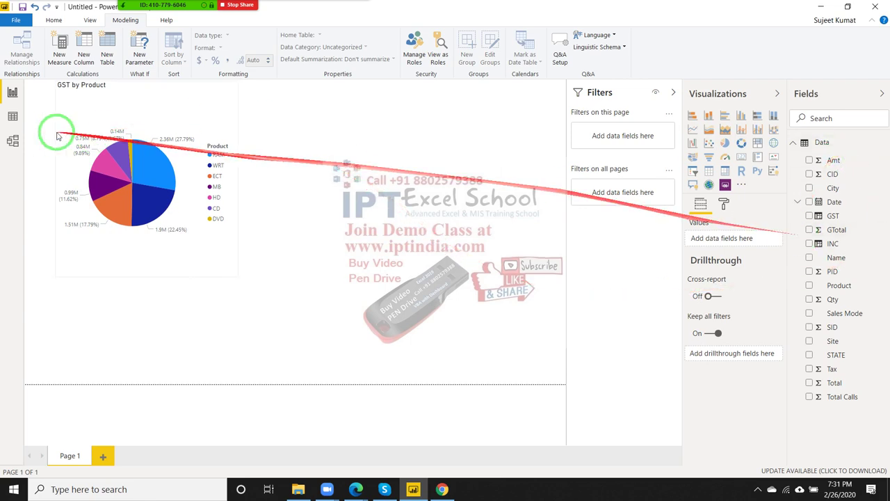
Step: Return to Data view to see the Data table's GST and INC columns
click(15, 117)
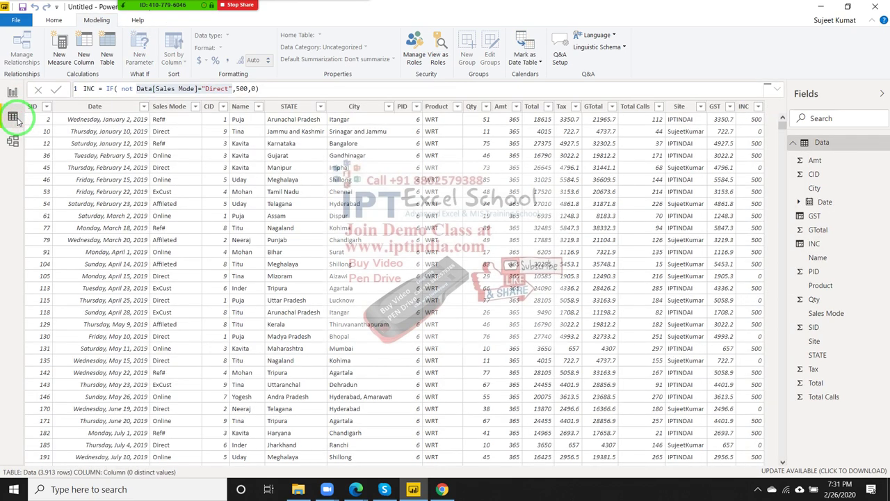
drag(278, 122, 115, 75)
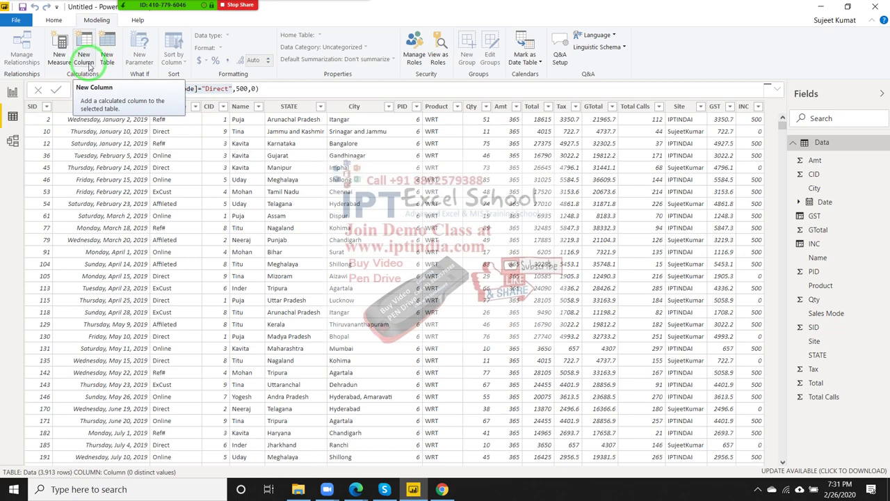
drag(87, 66, 571, 181)
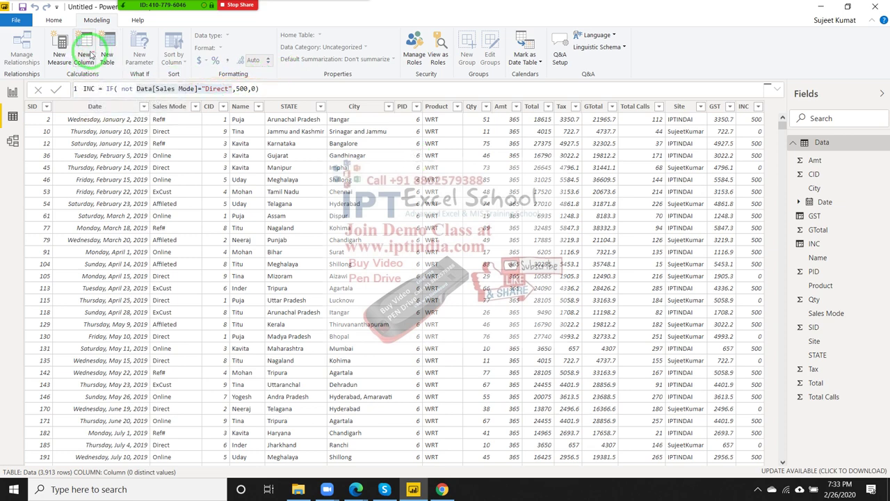
Step: Add a new calculated column named COom and begin its formula with CALCULATE(
click(89, 53)
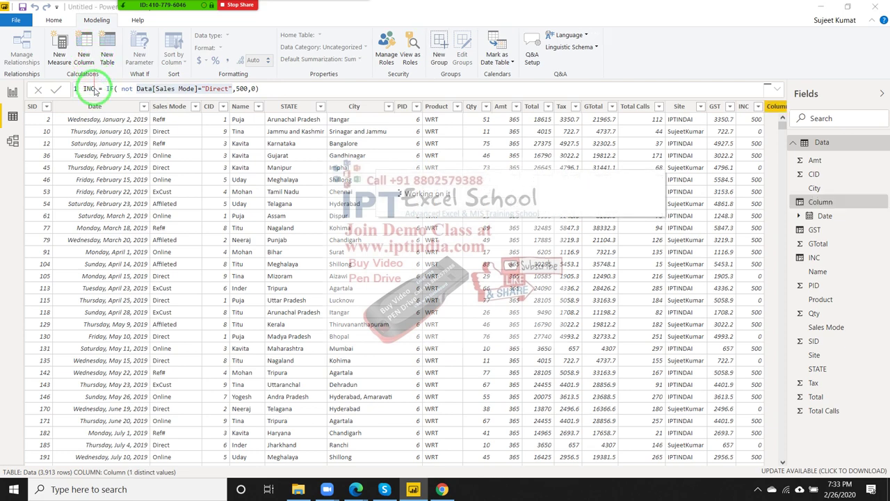
double_click(95, 89)
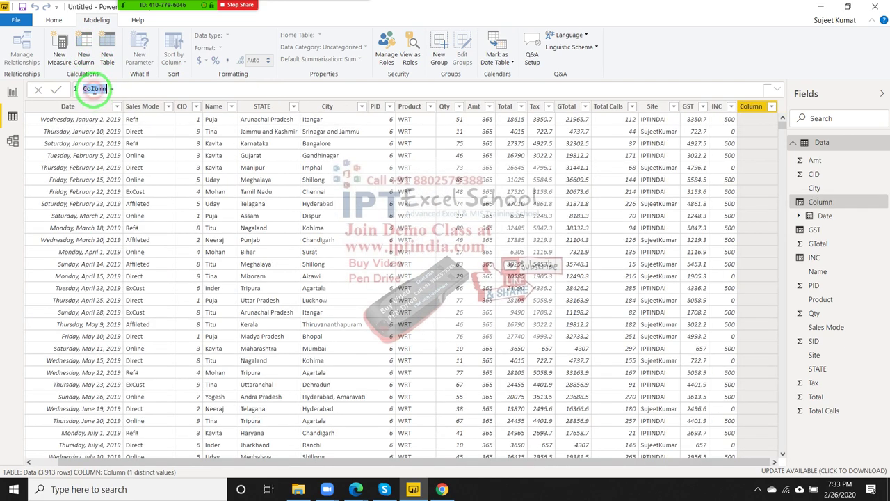
text(COM)
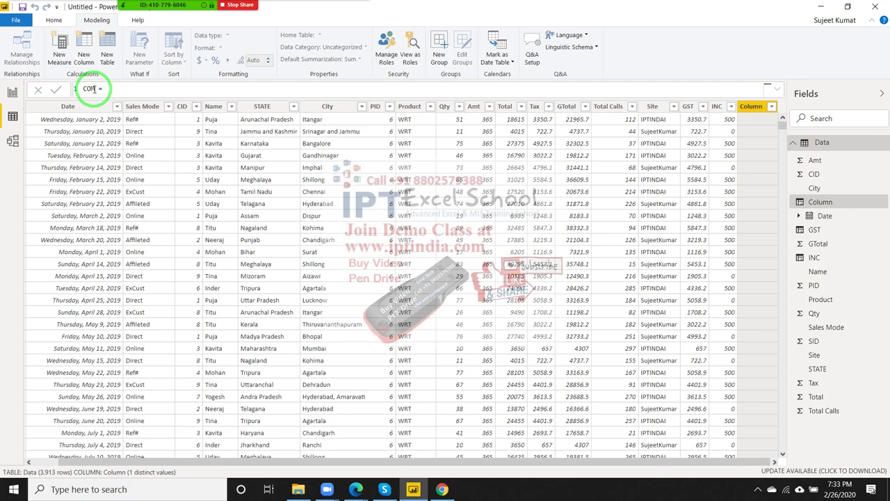
key(End)
text(IF)
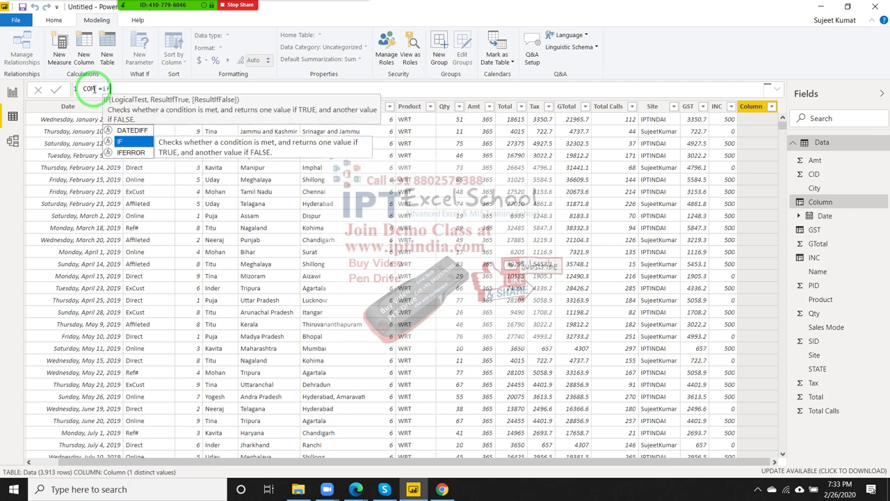
text(()
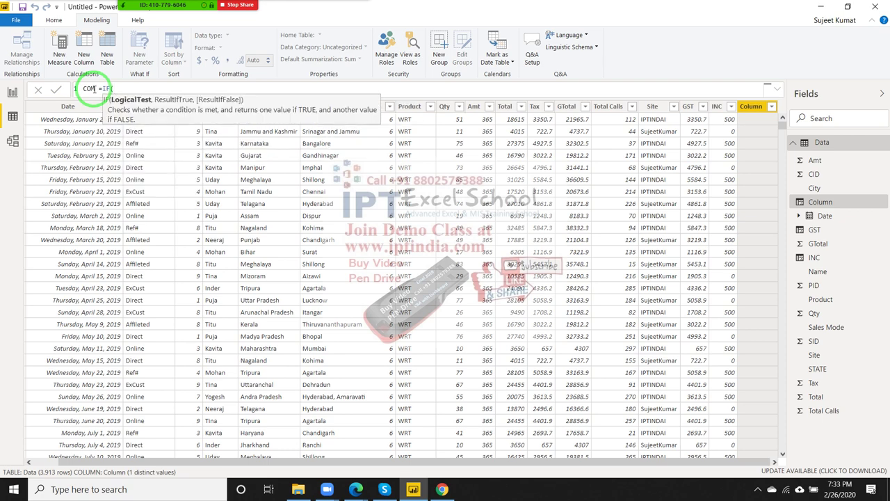
text(c)
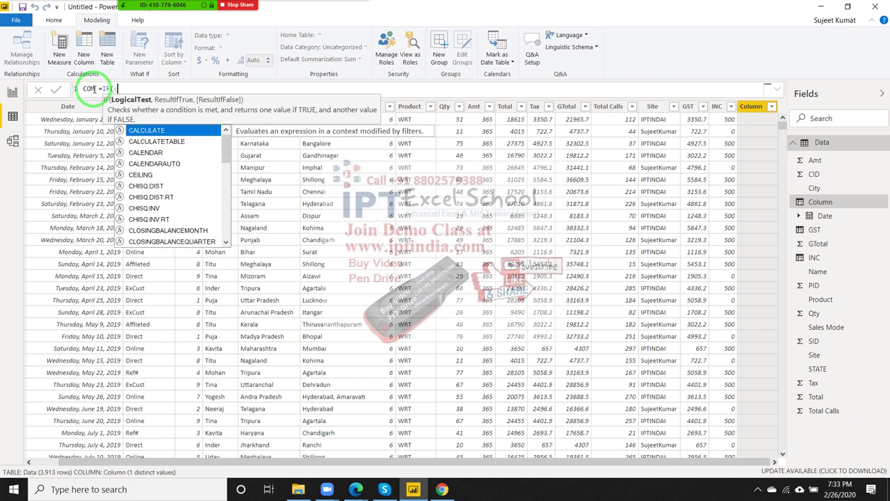
key(BackSpace)
key(BackSpace)
key(BackSpace)
key(BackSpace)
key(BackSpace)
key(BackSpace)
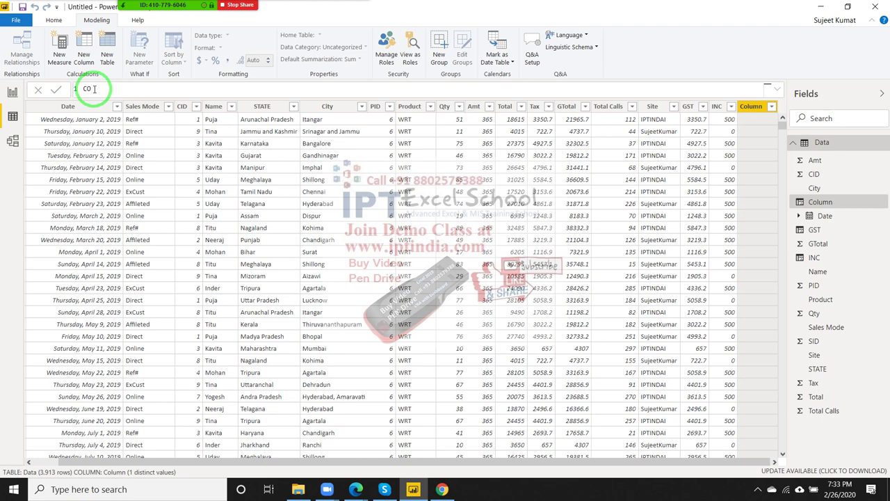
text(oom)
text( =)
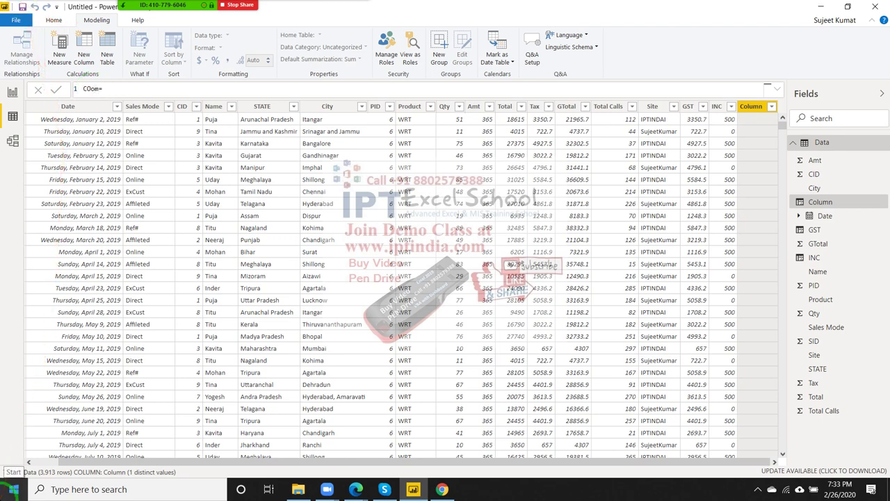
text(cal)
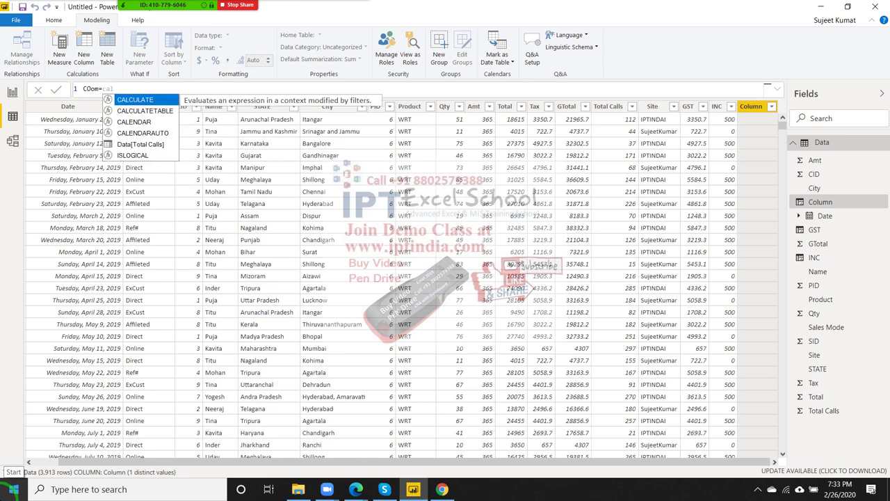
key(Tab)
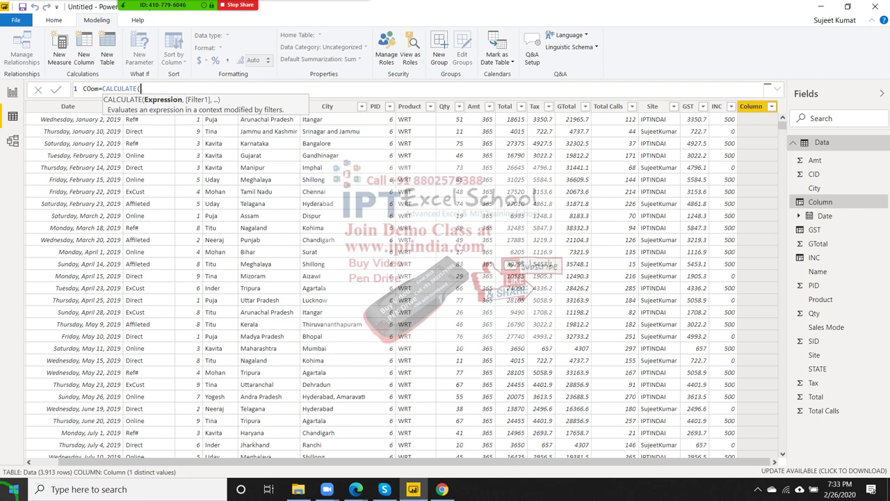
Step: Enter [data], as CALCULATE's first argument
text(data)
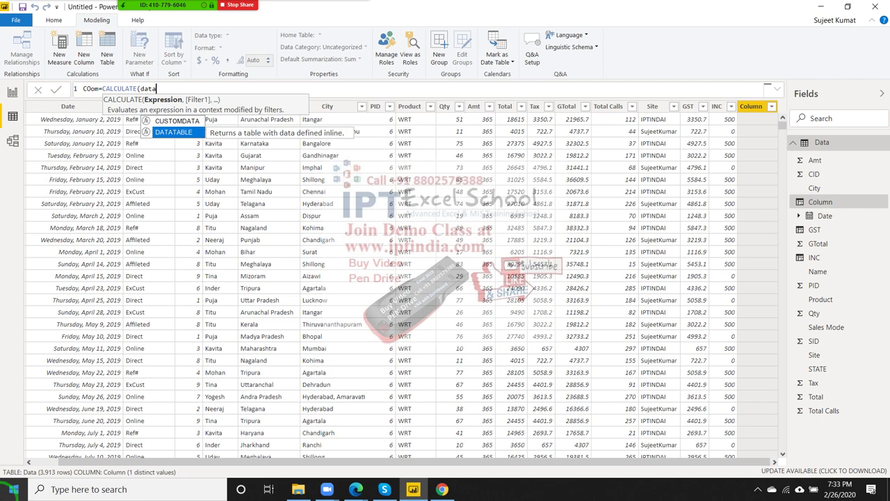
key(Up)
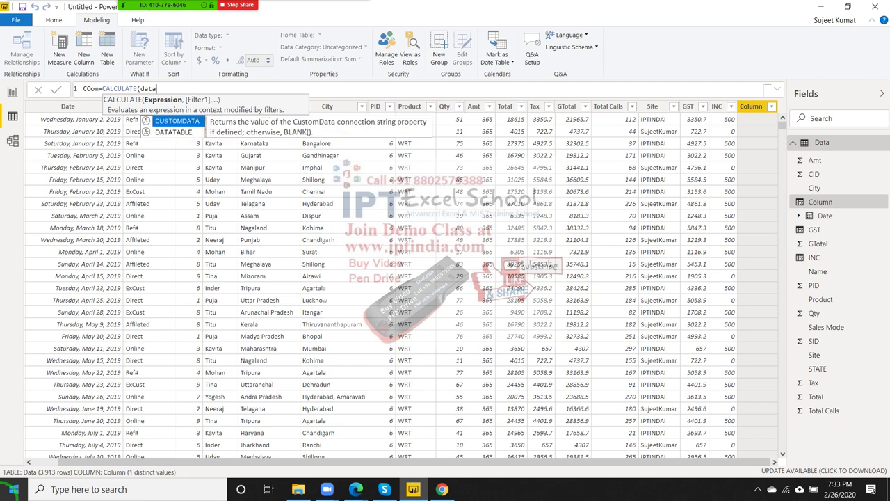
key(BackSpace)
key(BackSpace)
key(BackSpace)
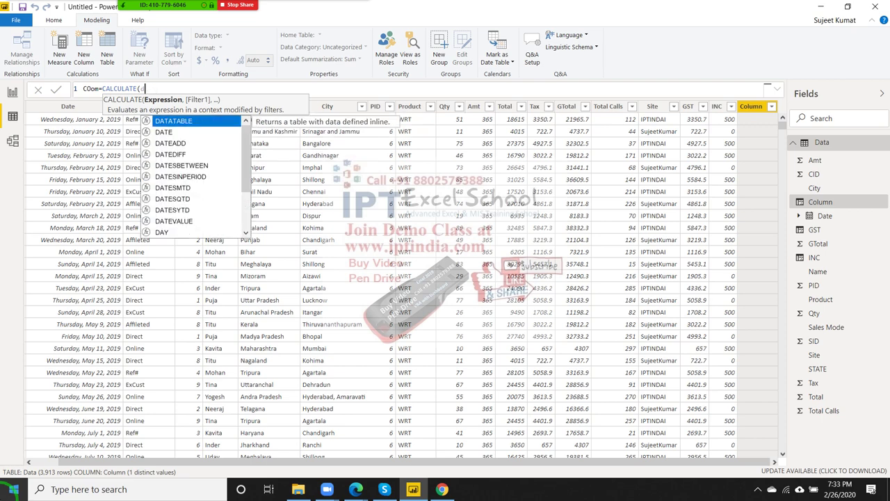
key(BackSpace)
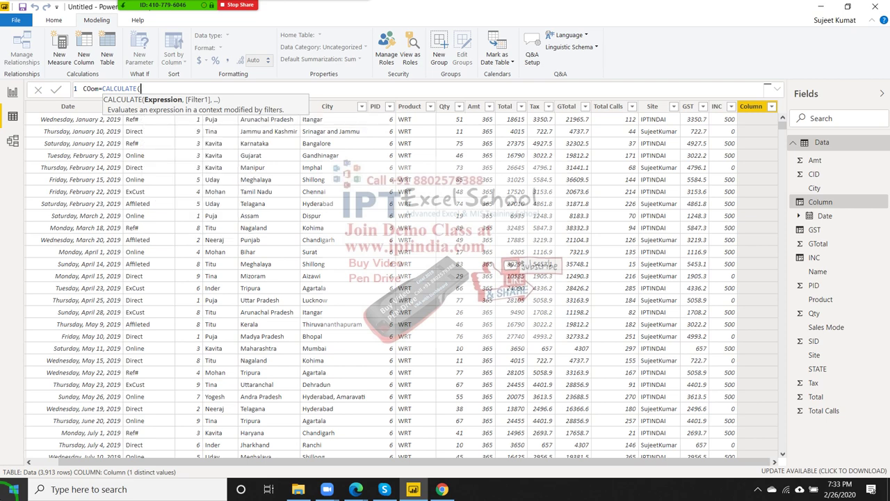
text(da)
text(a)
key(BackSpace)
key(BackSpace)
text(ata)
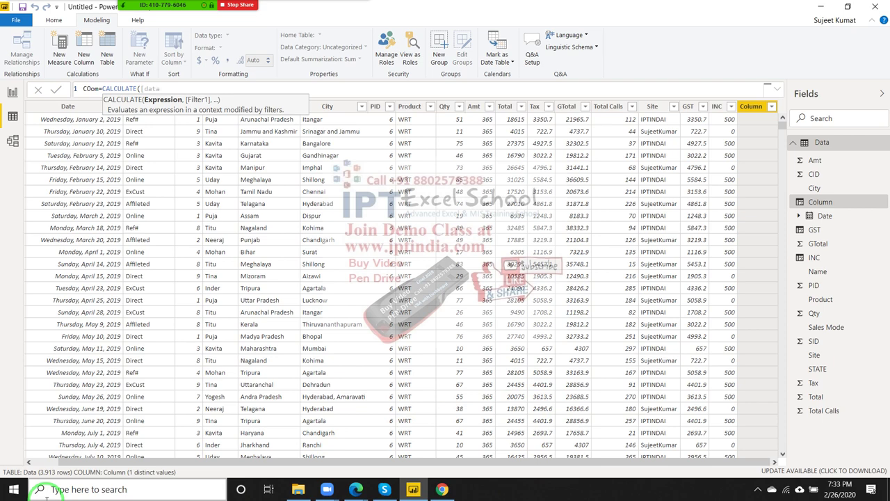
text(],)
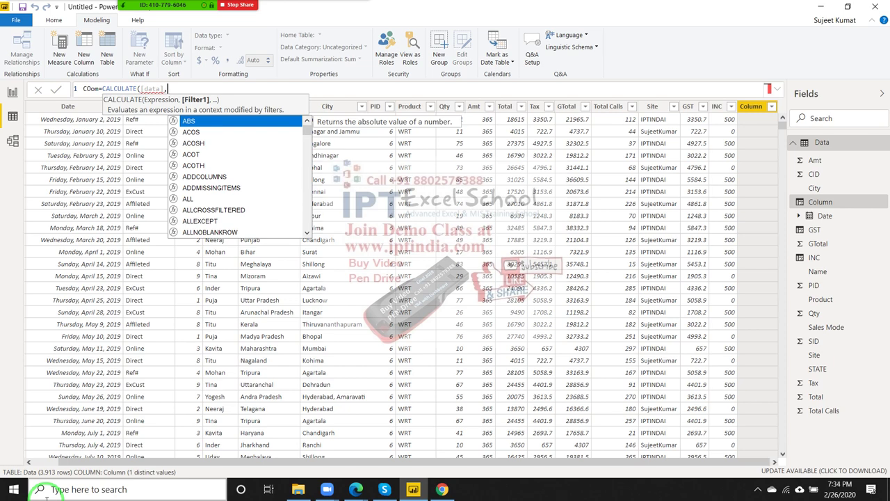
Step: Add the filter Data[PID] in {1,3,5,7}, close CALCULATE and commit the COom column
text(da)
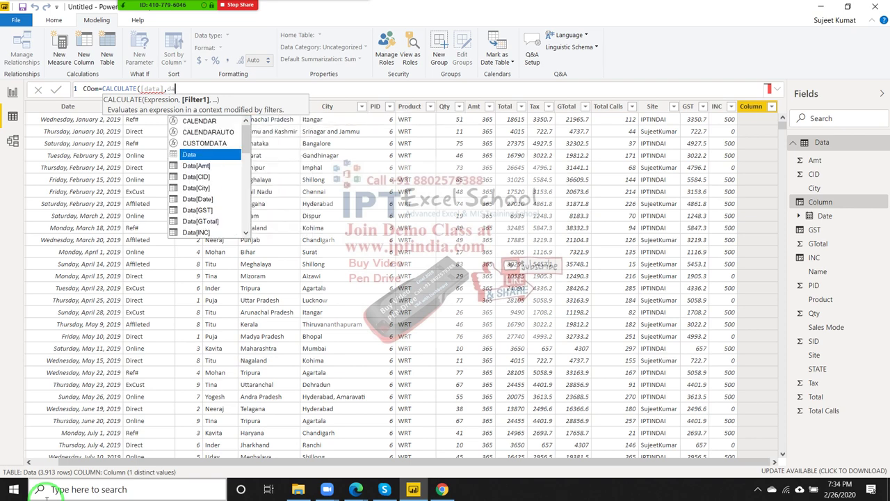
key(Down)
key(Down)
key(Down)
key(Down)
key(Down)
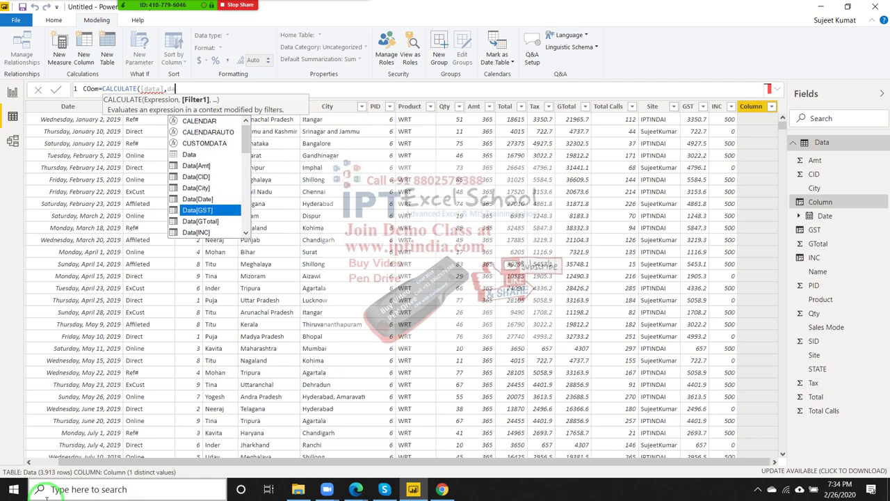
key(Down)
key(Down)
key(Down)
key(Down)
key(Tab)
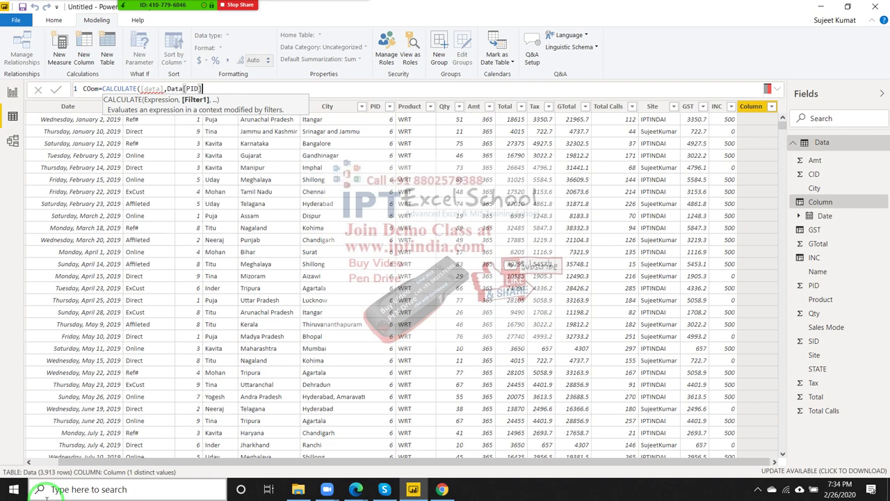
text(in)
text( {)
text(1,)
text(3,5,9)
key(BackSpace)
text(7)
text(})
text())
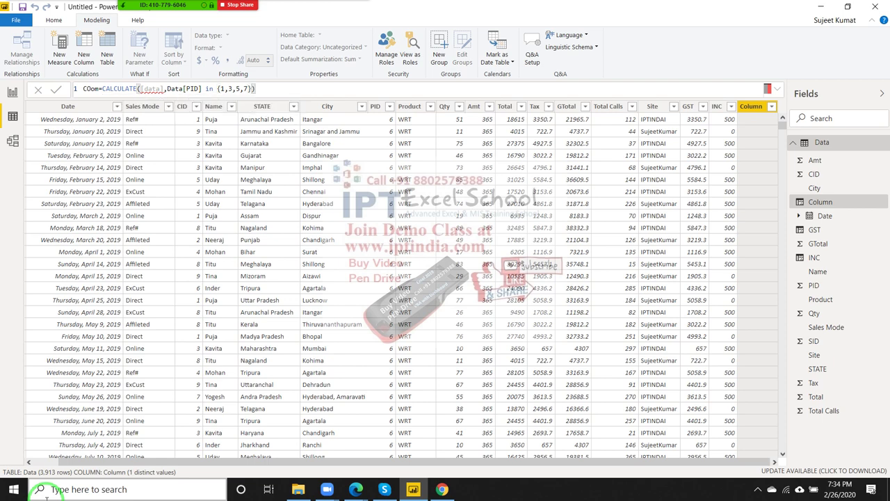
key(Return)
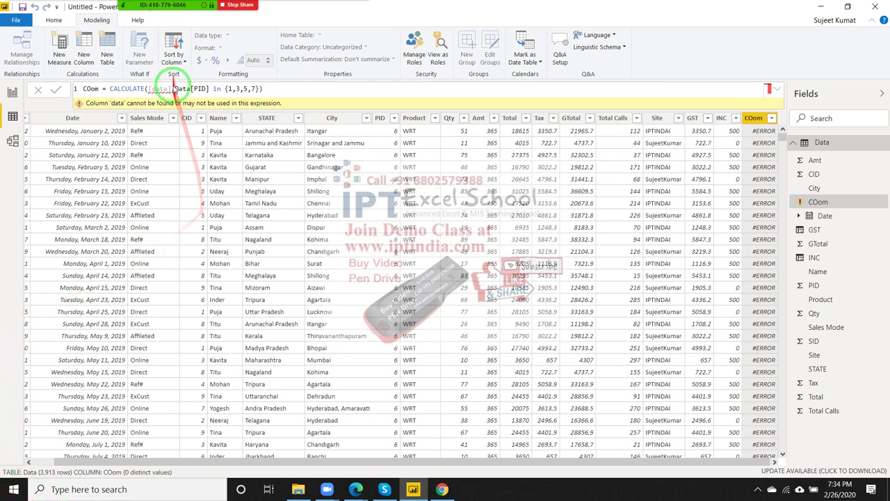
Step: Capitalise the data argument to Data, then delete the [Data] reference from CALCULATE
click(154, 88)
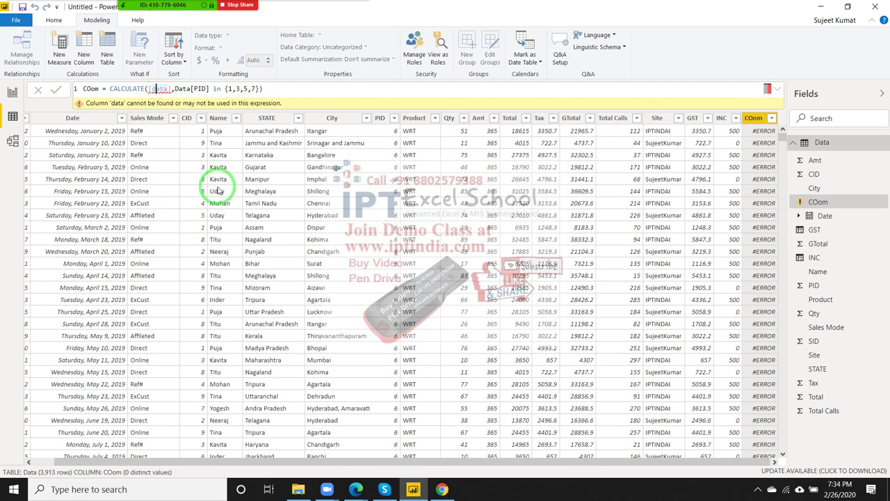
key(Delete)
text(D)
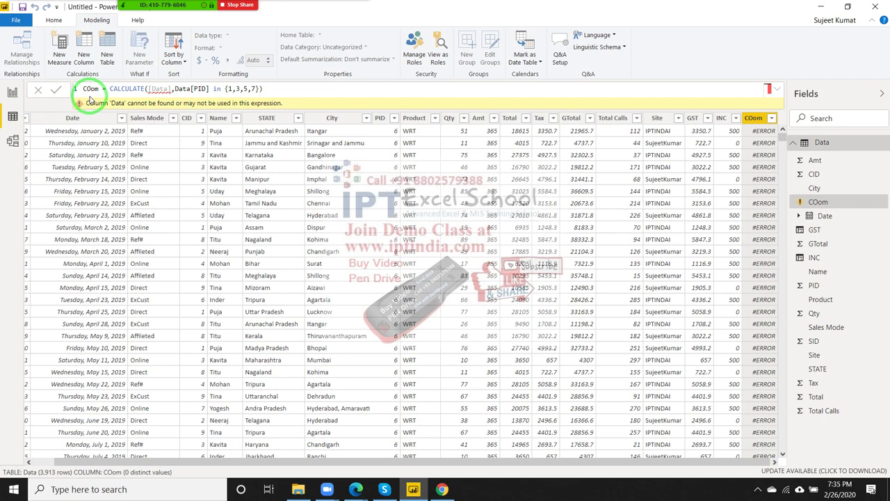
double_click(160, 88)
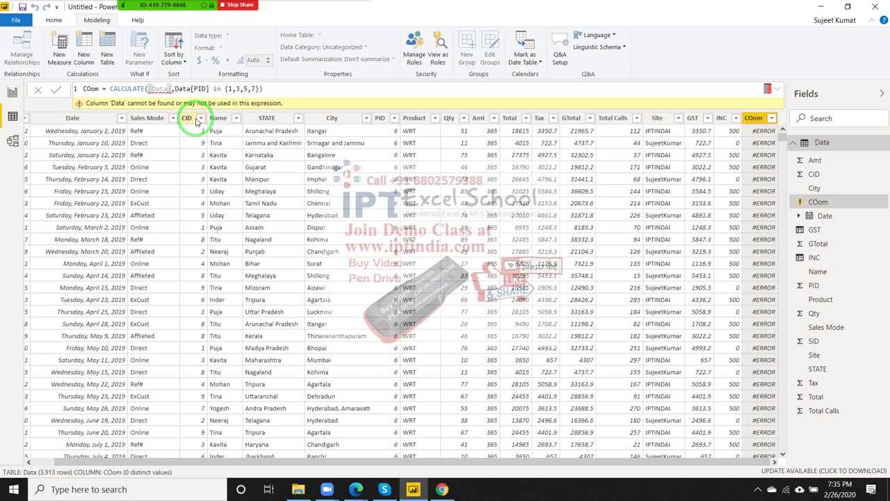
key(BackSpace)
key(BackSpace)
key(BackSpace)
key(BackSpace)
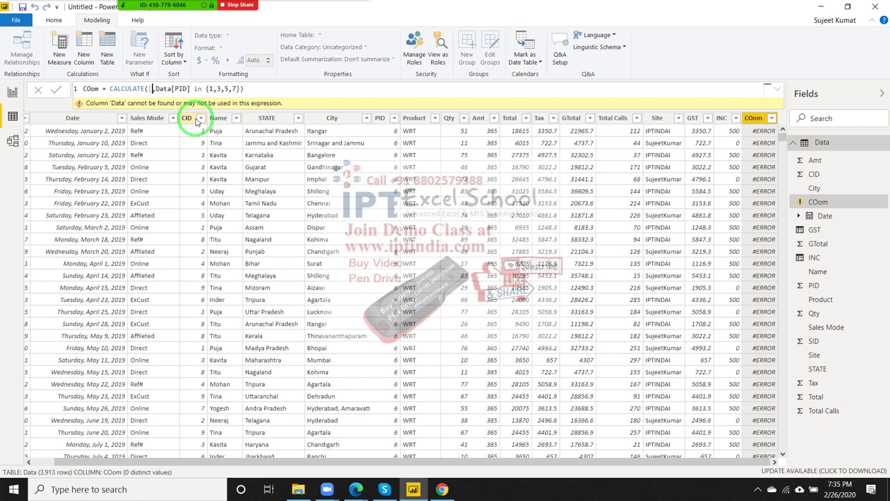
key(BackSpace)
key(BackSpace)
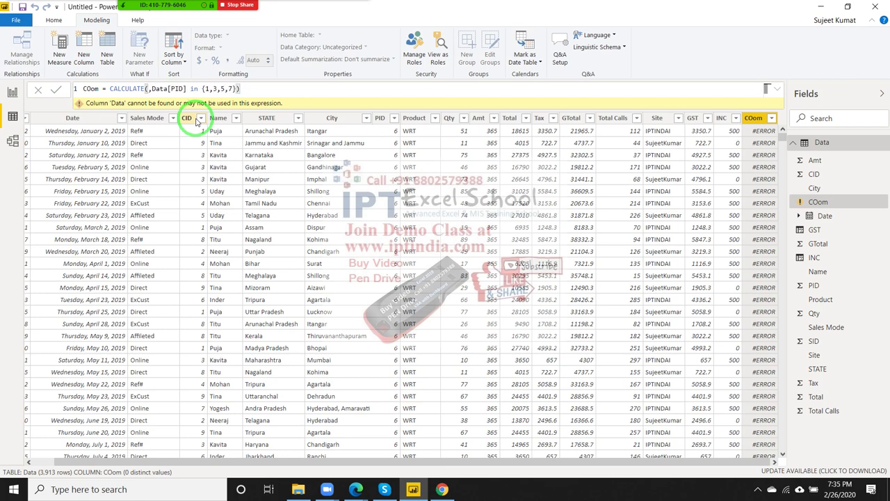
Step: Type [pid] as CALCULATE's first argument in place of the removed reference
text(dat)
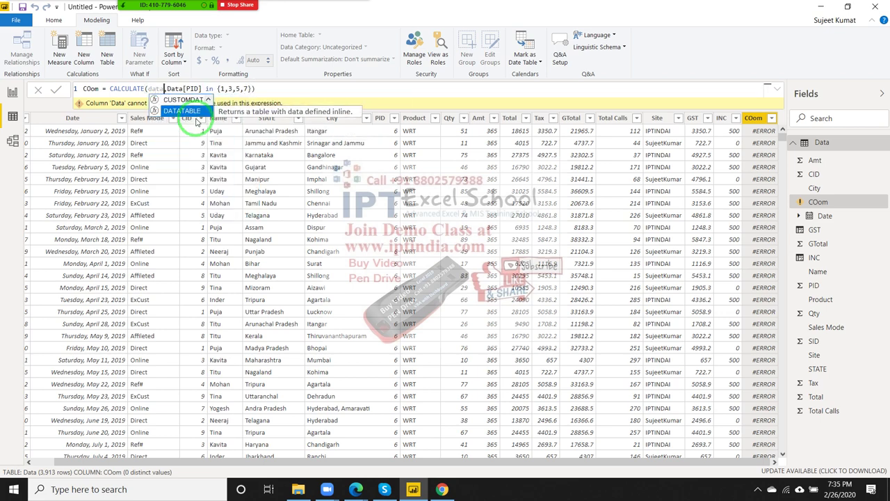
text(a)
key(BackSpace)
key(BackSpace)
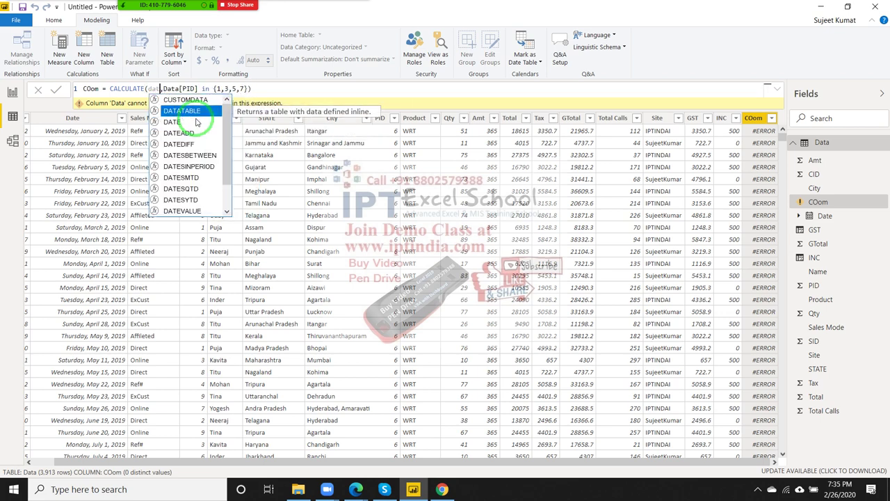
key(BackSpace)
key(BackSpace)
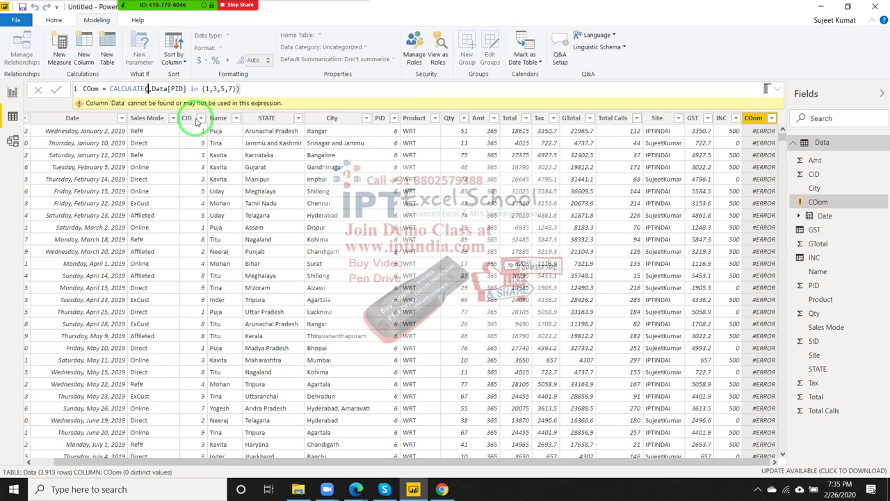
key(BackSpace)
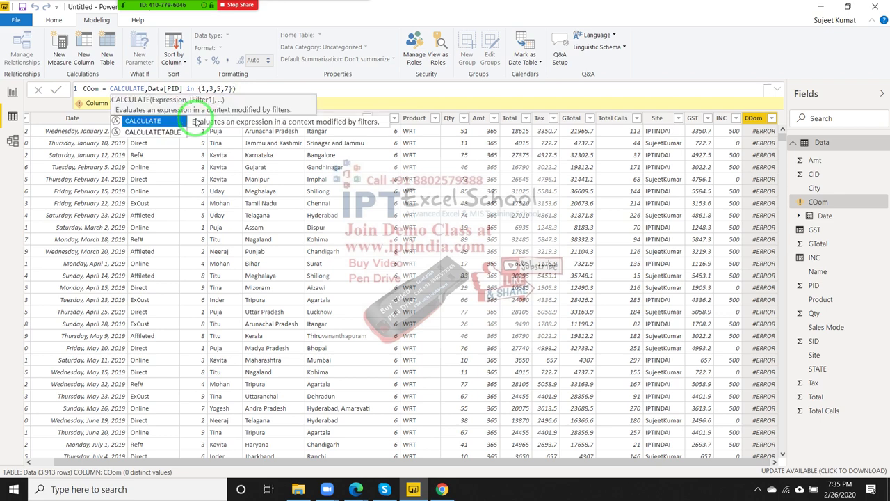
text(()
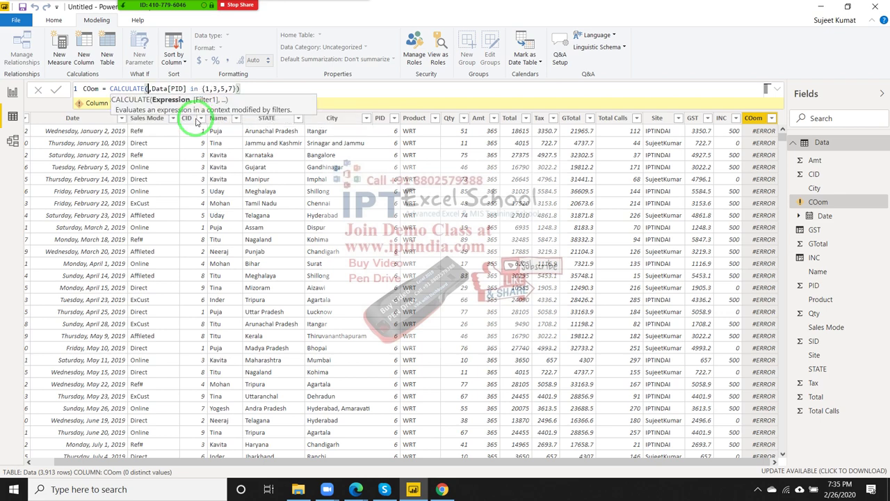
text(pi)
key(BackSpace)
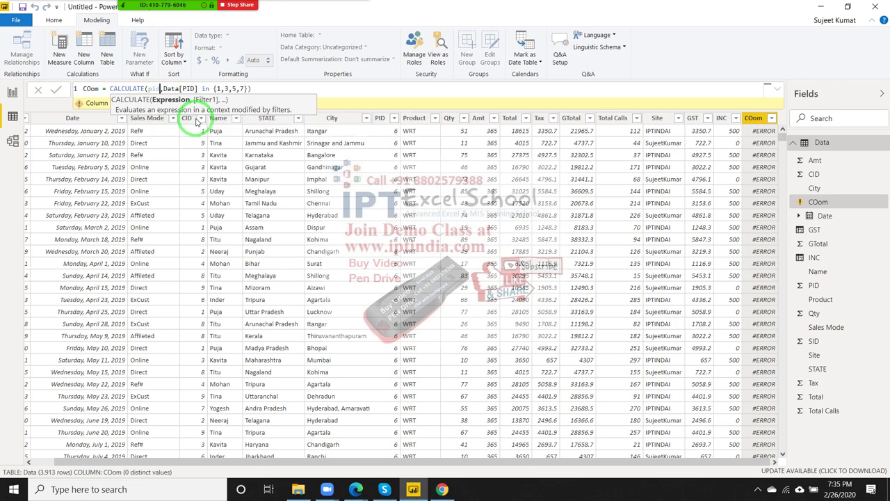
key(BackSpace)
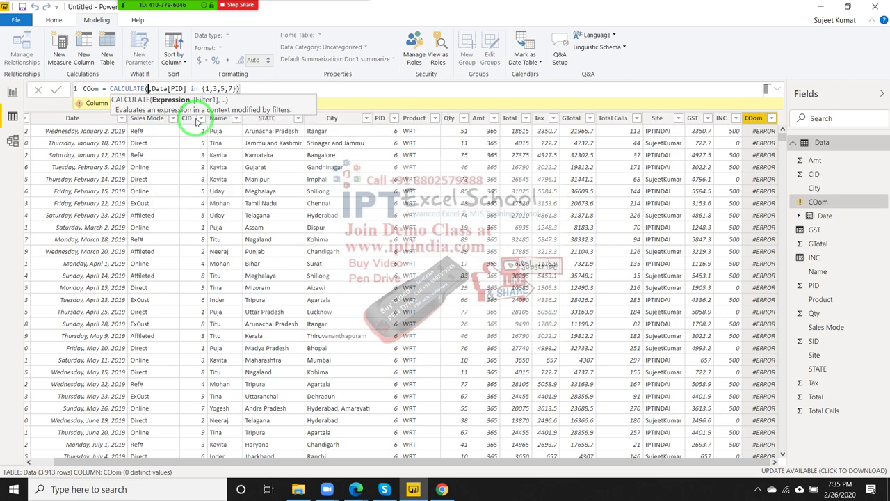
text([pid)
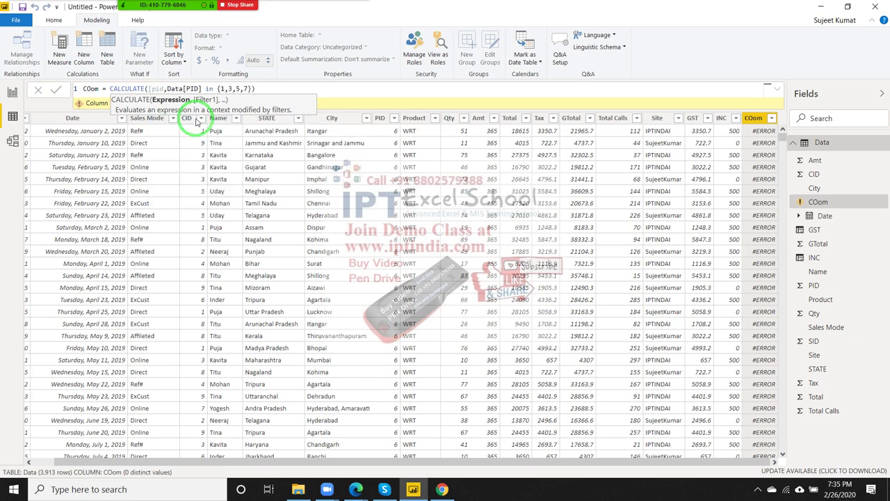
text(])
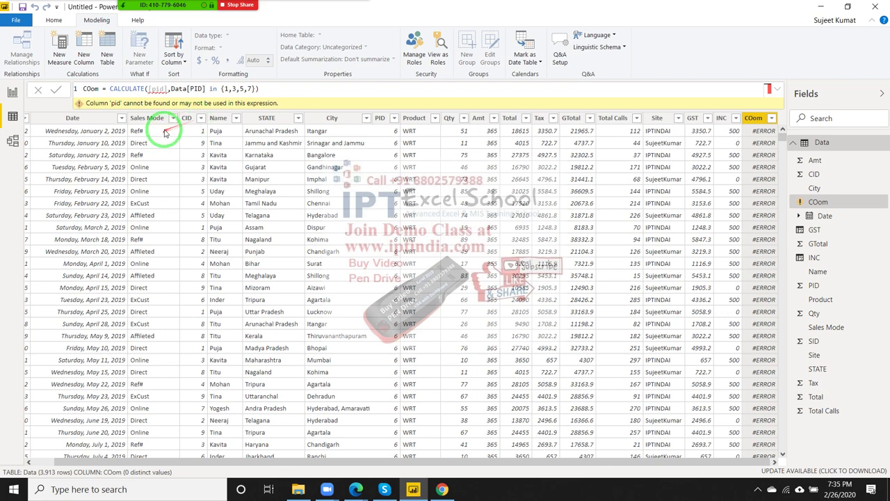
Step: Replace [pid] with the text "Data" as CALCULATE's first argument and commit the formula
click(167, 89)
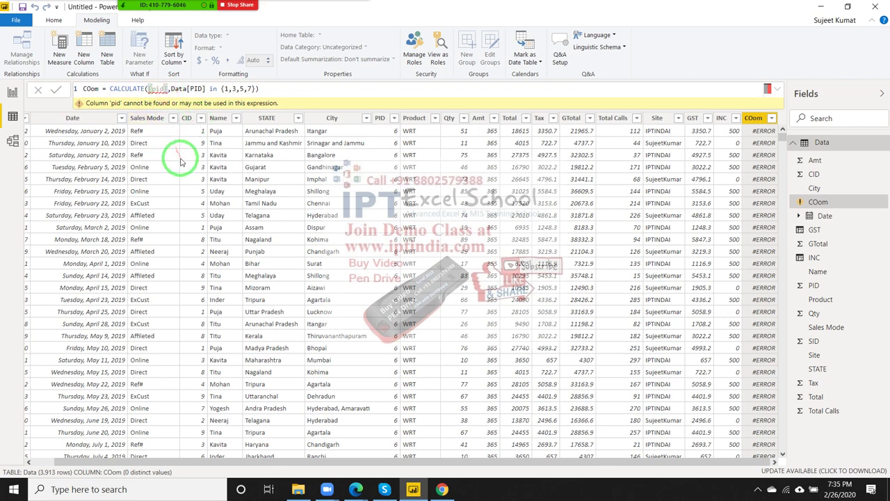
key(BackSpace)
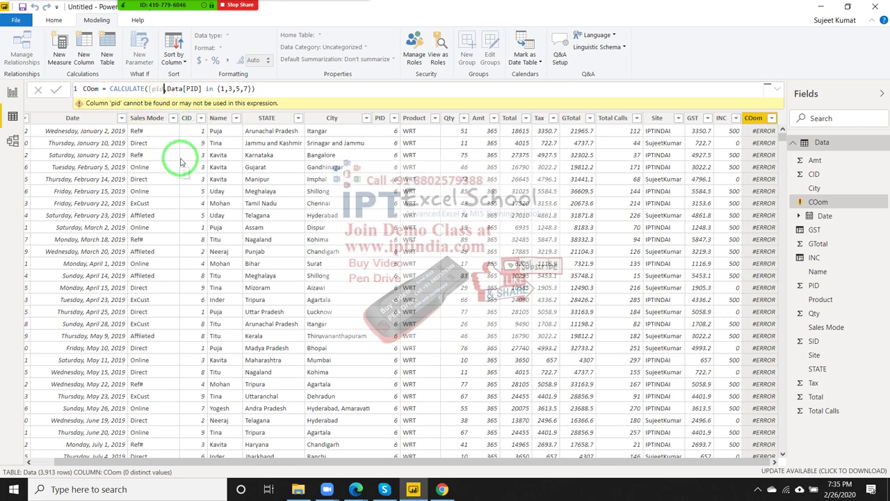
key(BackSpace)
key(BackSpace)
key(BackSpace)
key(BackSpace)
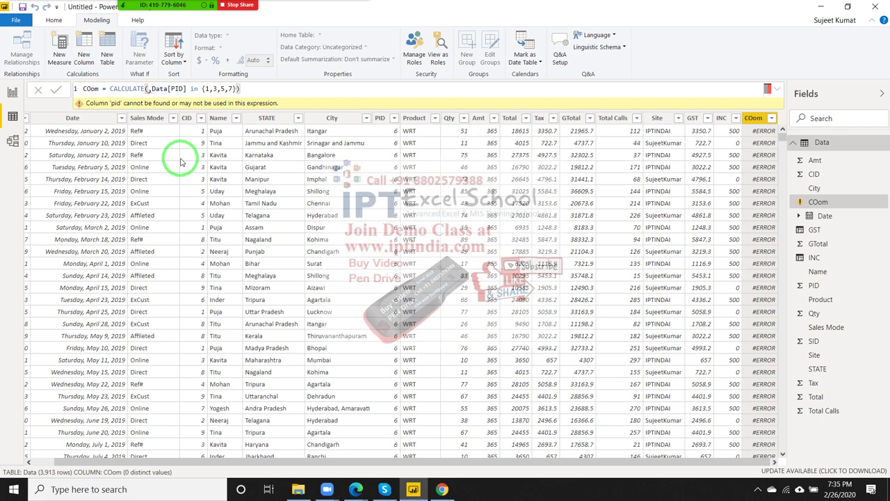
text(da)
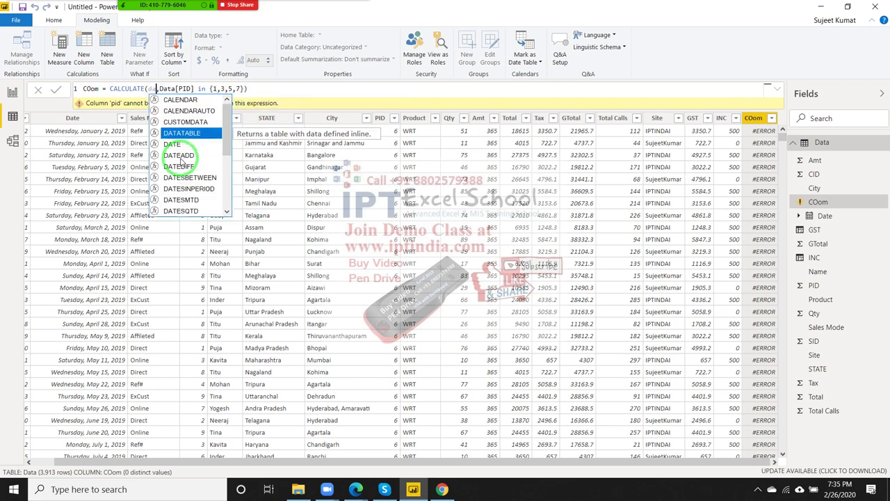
text(ta)
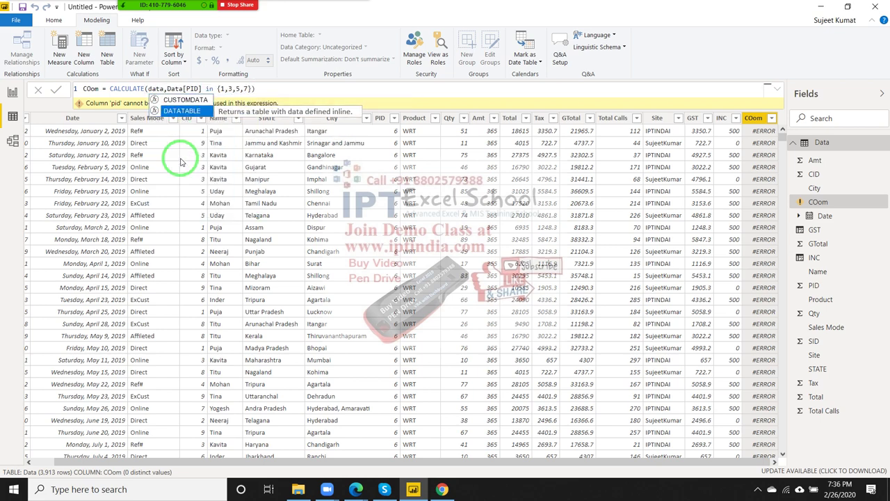
key(BackSpace)
key(BackSpace)
key(BackSpace)
key(BackSpace)
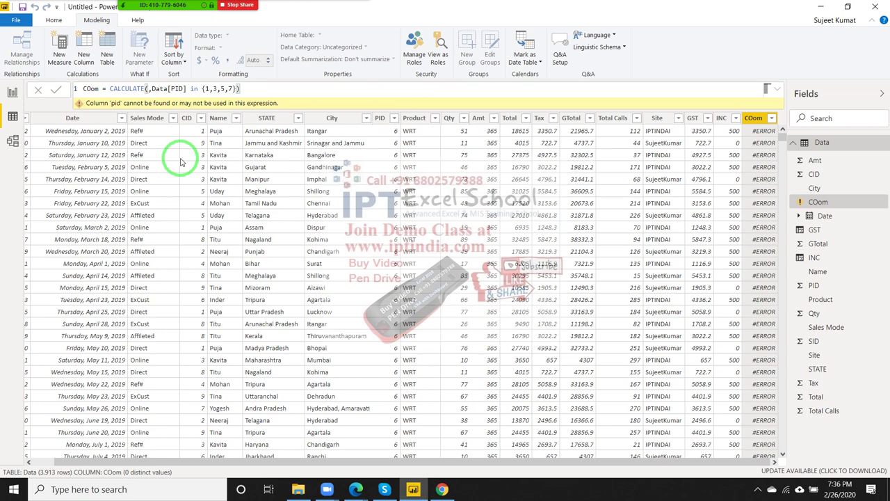
text(")
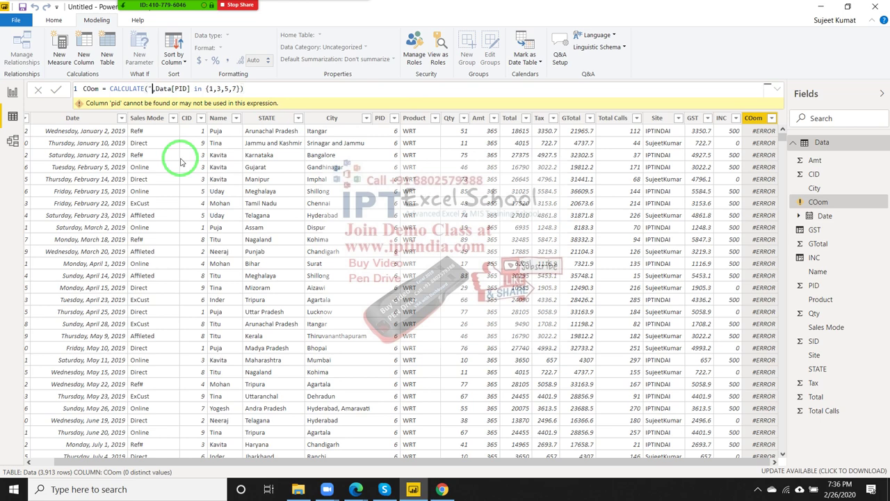
text(Data)
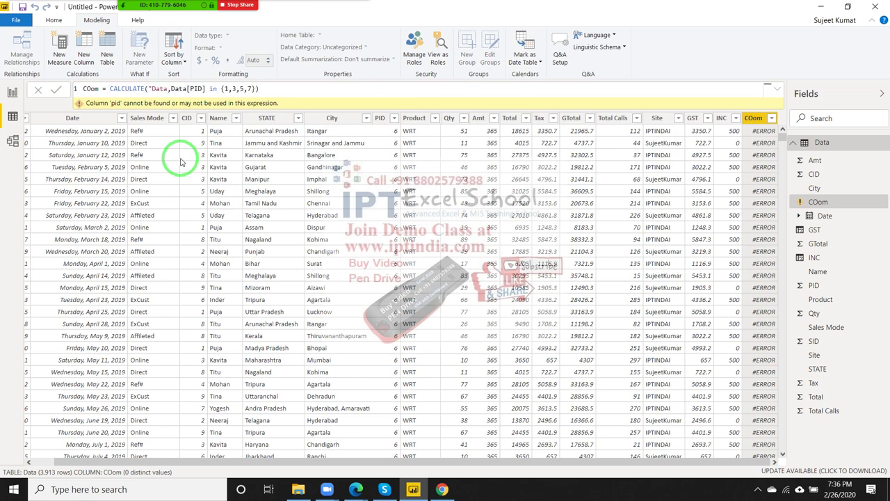
text(")
key(Return)
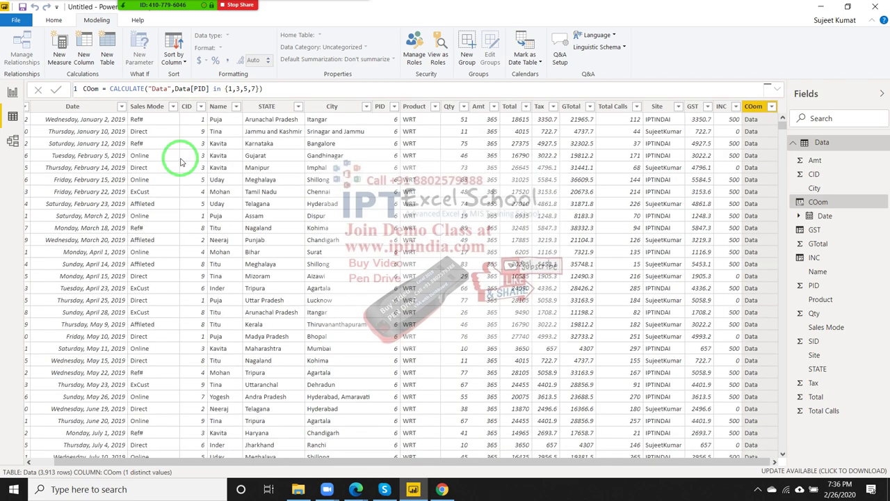
Step: Erase the quoted "Data" first argument inside the COom CALCULATE formula
click(167, 89)
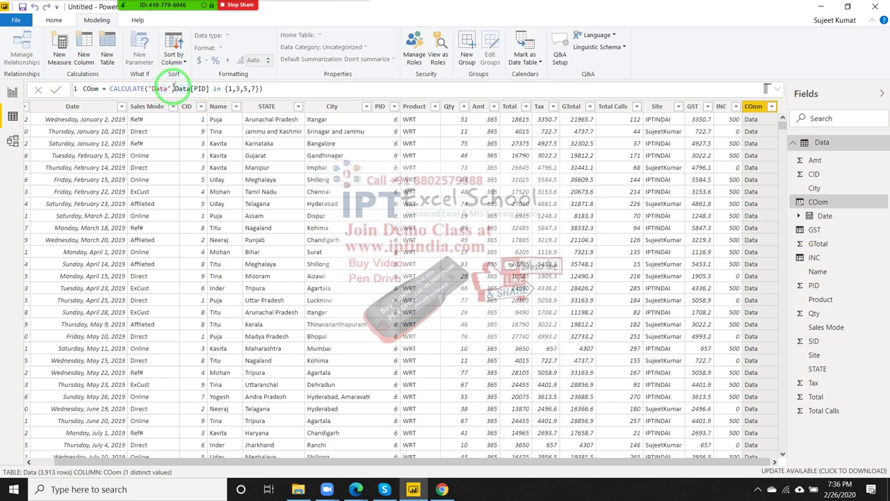
text(",)
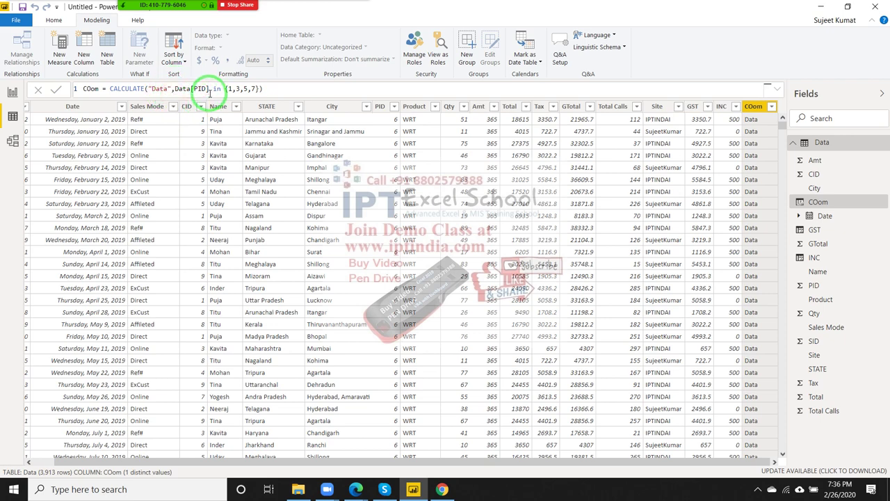
click(170, 89)
key(BackSpace)
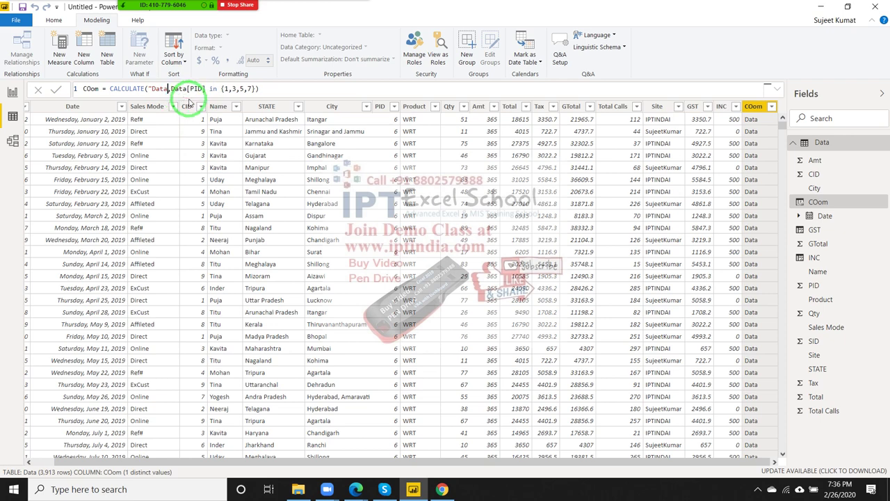
key(BackSpace)
key(BackSpace)
key(BackSpace)
key(BackSpace)
key(BackSpace)
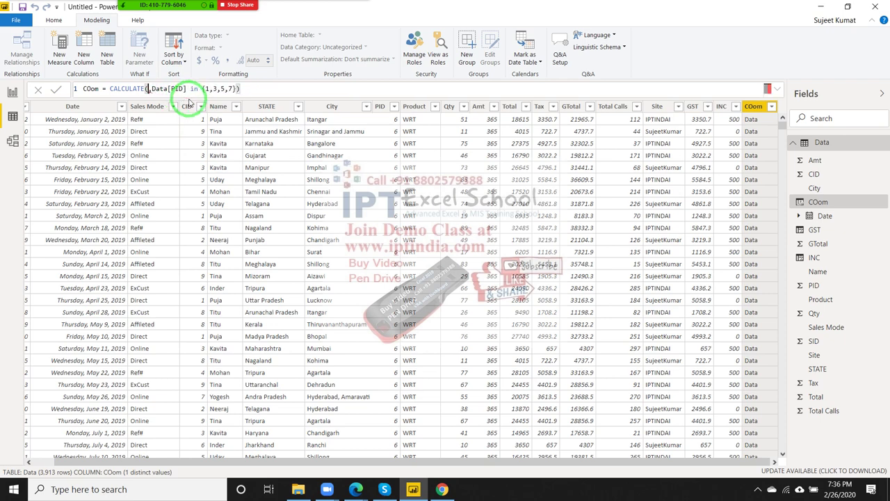
Step: Enter [Data] as CALCULATE's first argument
text((d)
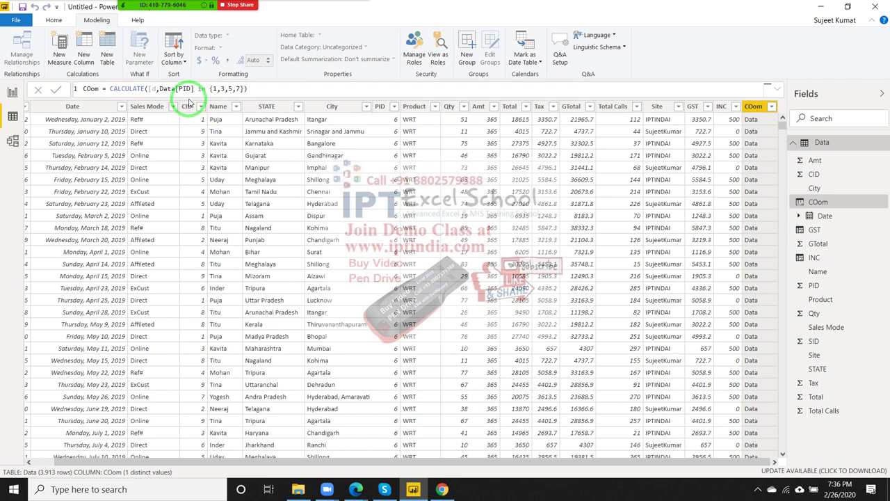
key(BackSpace)
key(BackSpace)
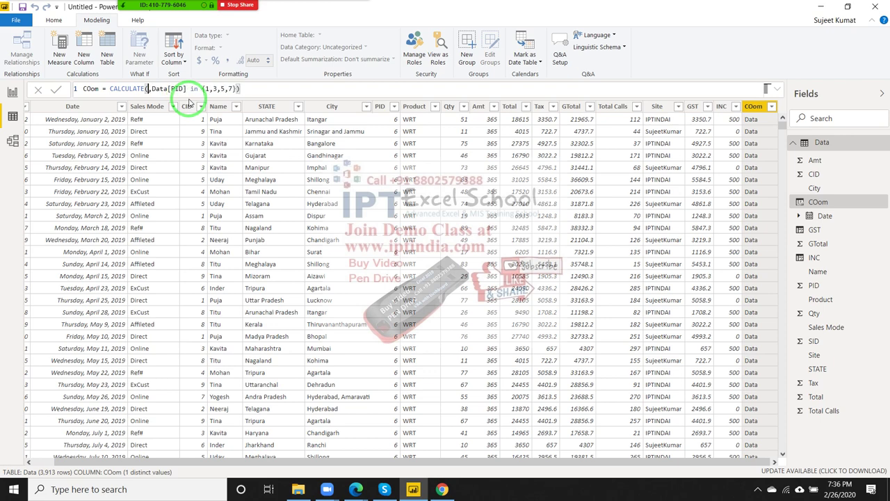
text(Da)
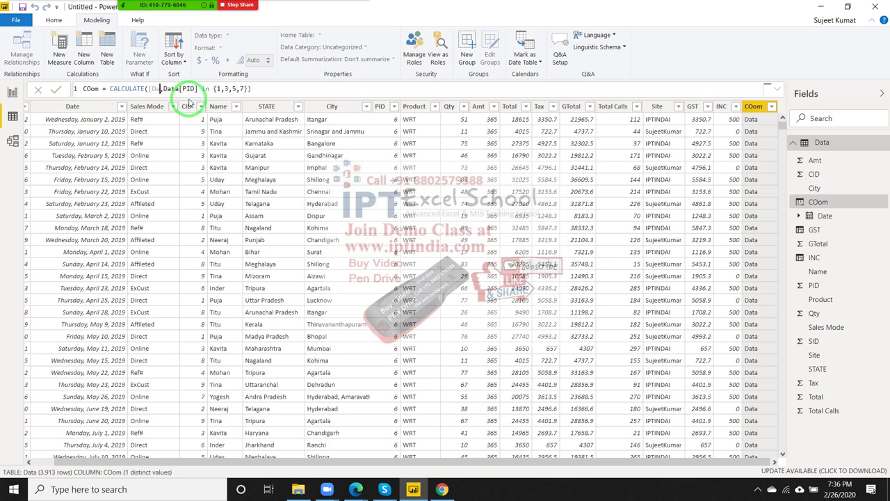
text(ta)
text(])
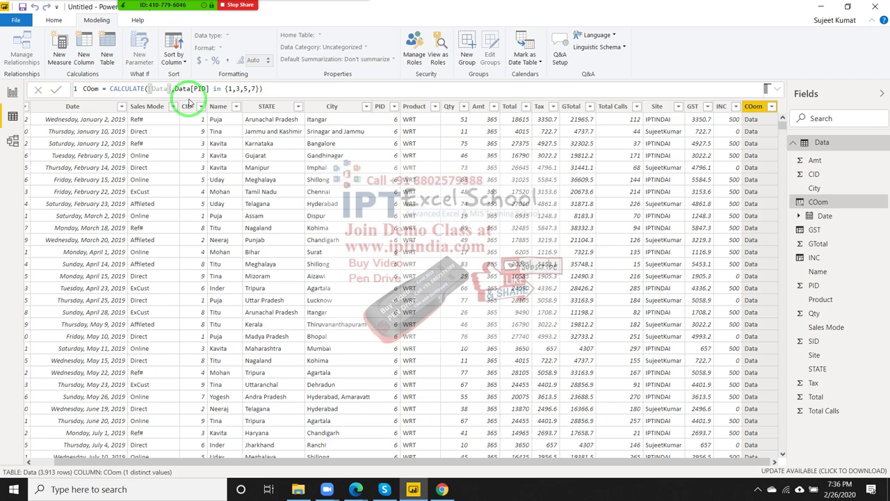
text(,)
Step: Rewrite the filter column reference as 'Data'[PID], discarding the suggested [Amt]
key(Escape)
key(Right)
key(Right)
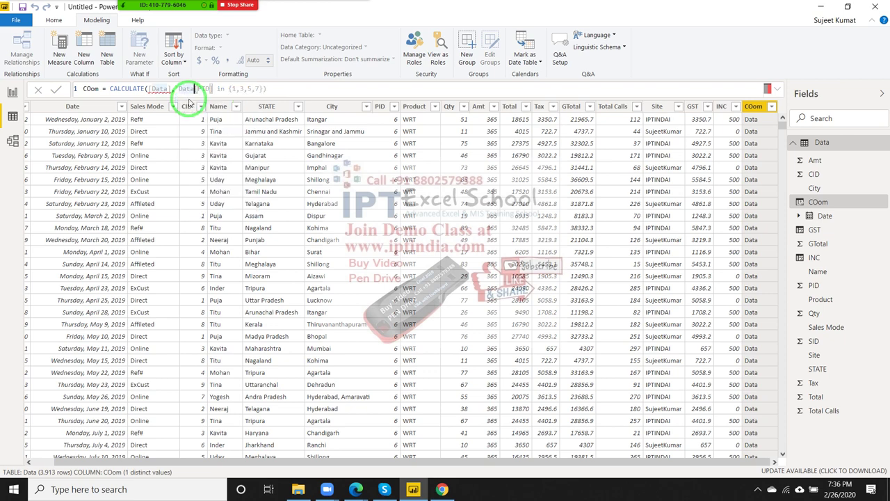
text(')
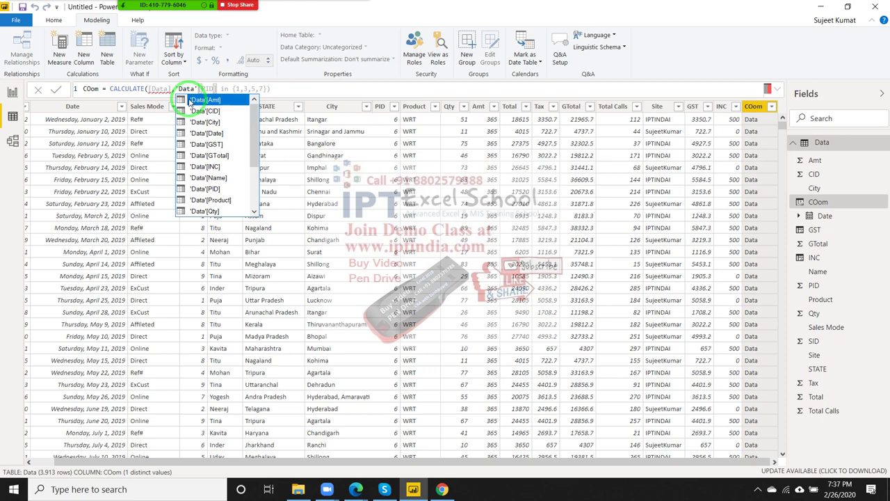
click(189, 102)
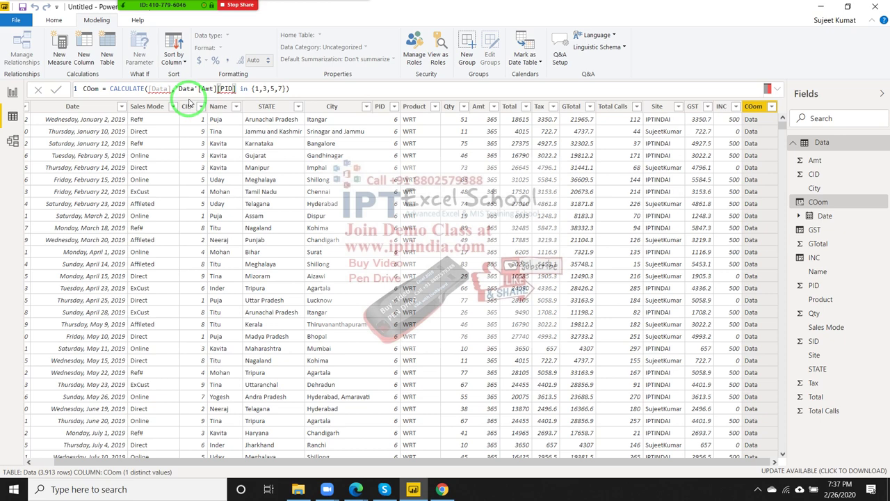
key(BackSpace)
key(BackSpace)
key(BackSpace)
key(BackSpace)
key(BackSpace)
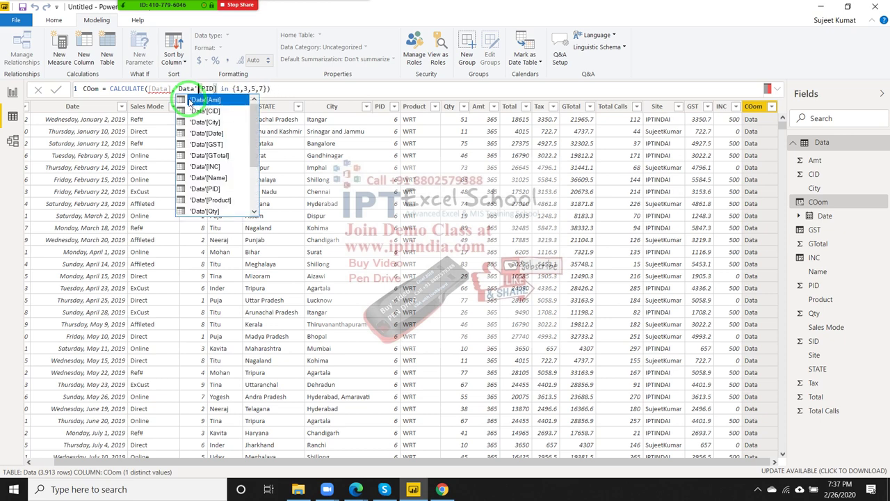
key(BackSpace)
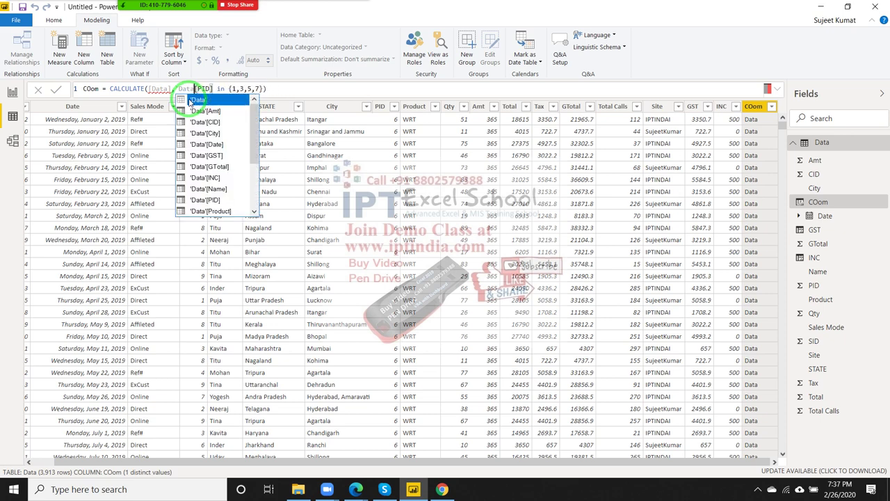
text(')
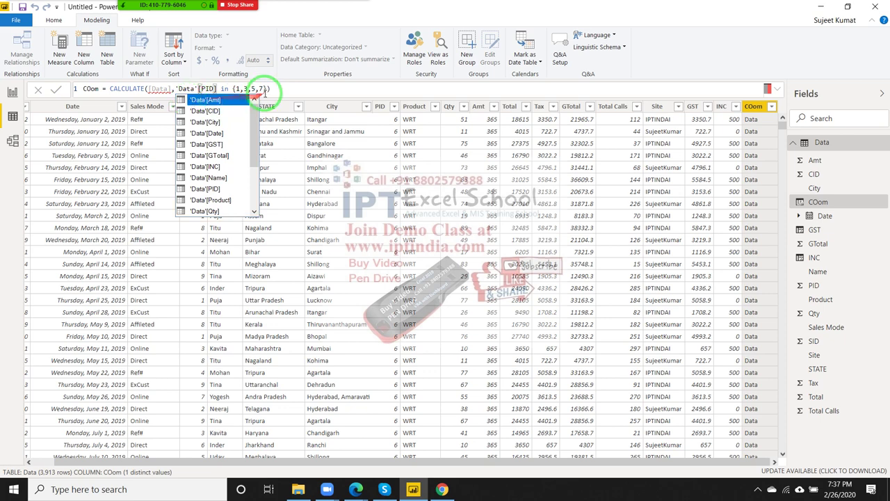
click(278, 88)
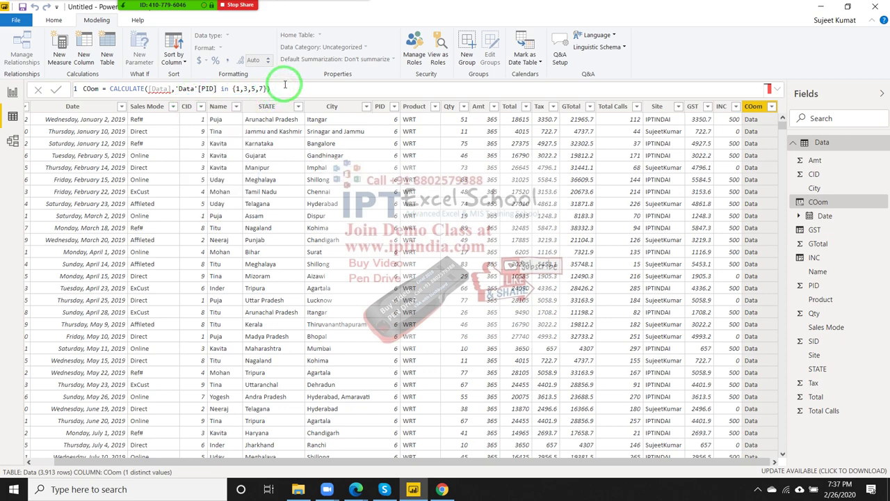
Step: Apply the formula, then make "OK" CALCULATE's first argument and commit so rows show OK
key(Return)
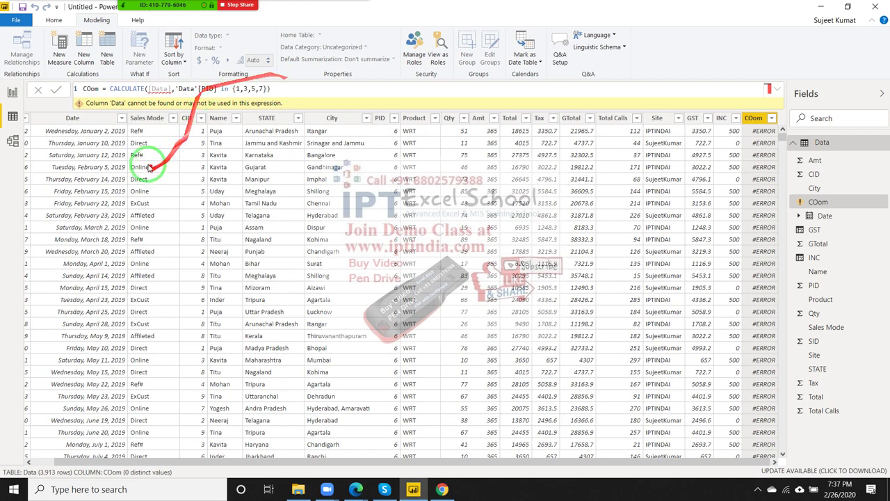
click(170, 89)
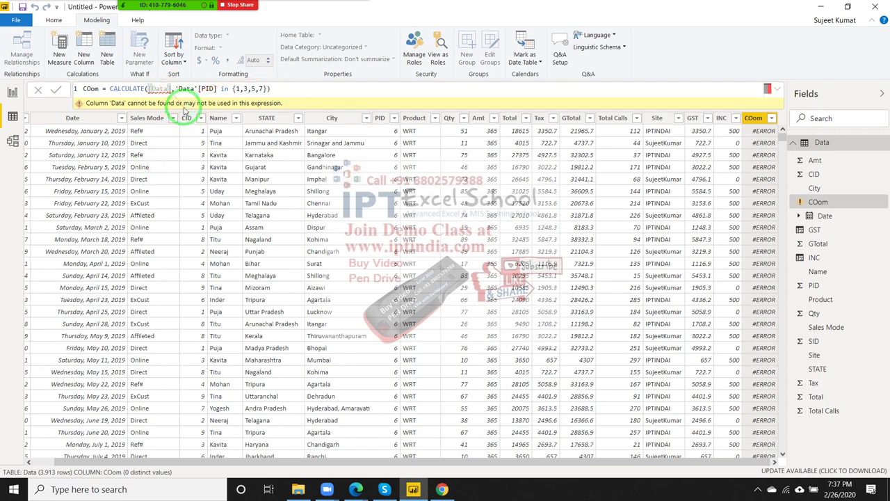
key(BackSpace)
key(BackSpace)
key(BackSpace)
key(BackSpace)
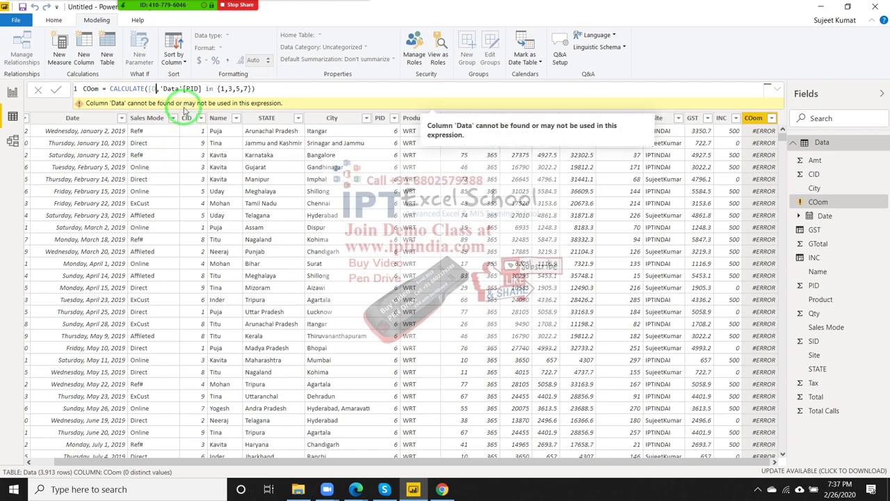
key(BackSpace)
key(BackSpace)
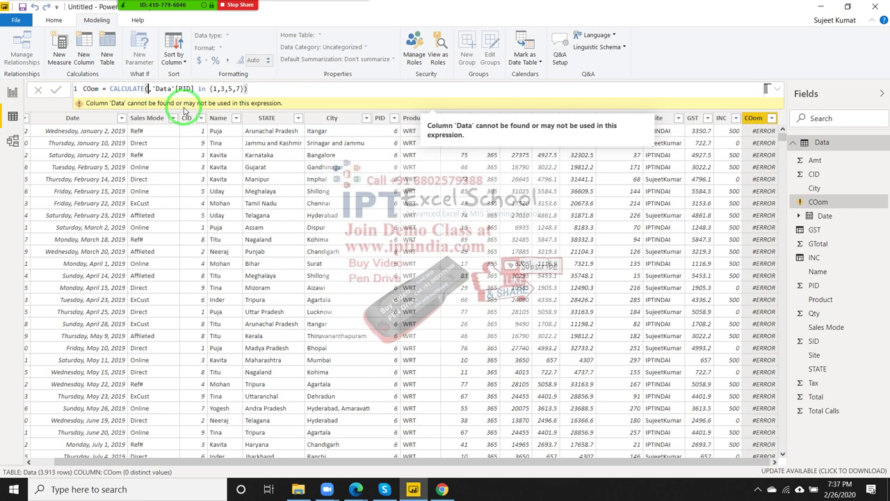
text(')
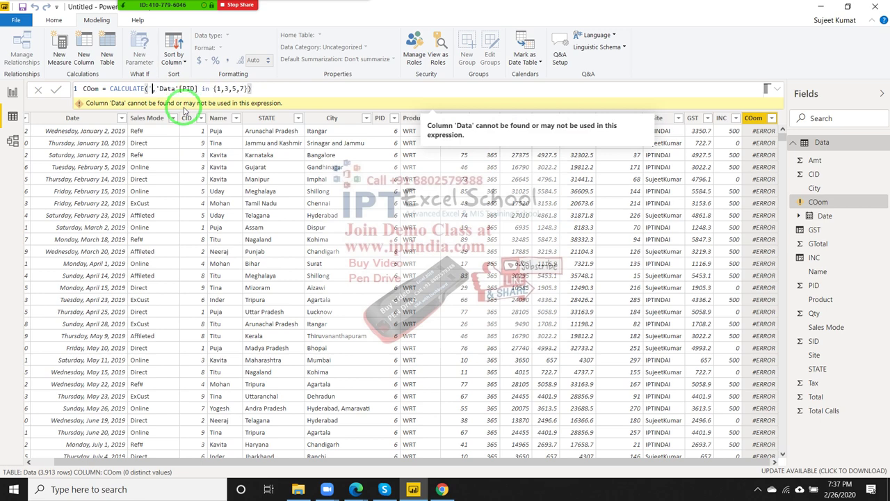
text(d)
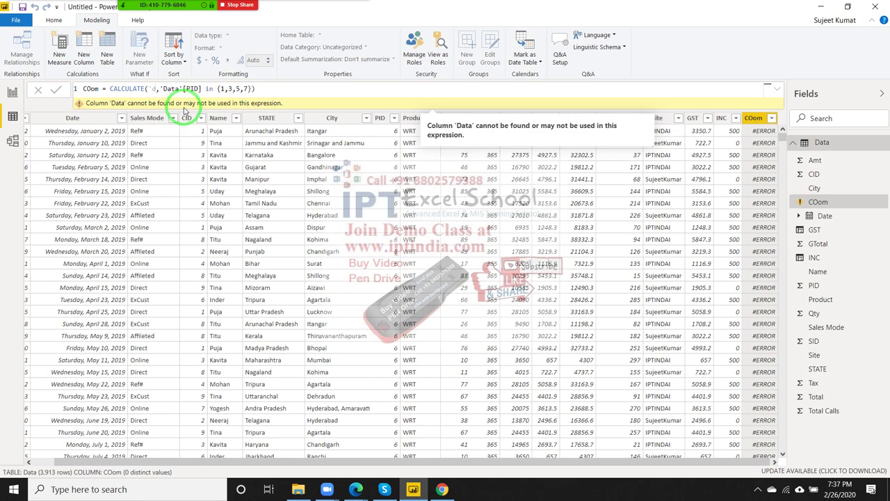
text(ata)
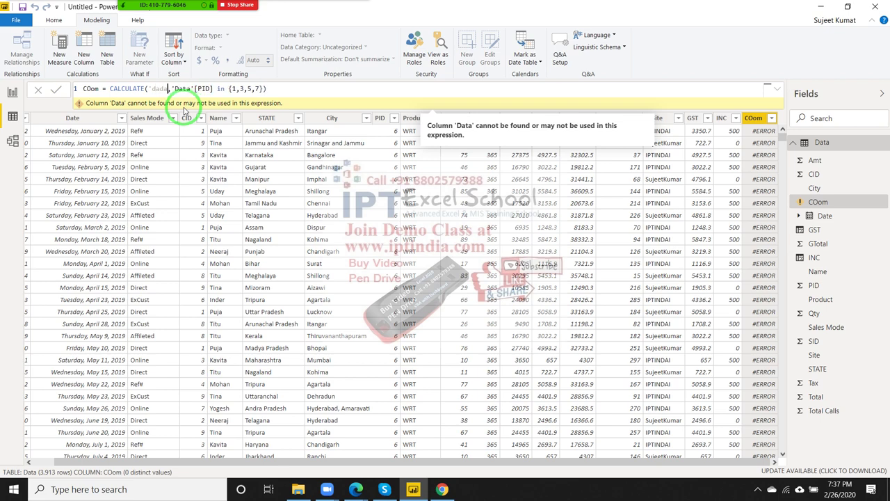
key(BackSpace)
key(BackSpace)
key(BackSpace)
key(BackSpace)
key(BackSpace)
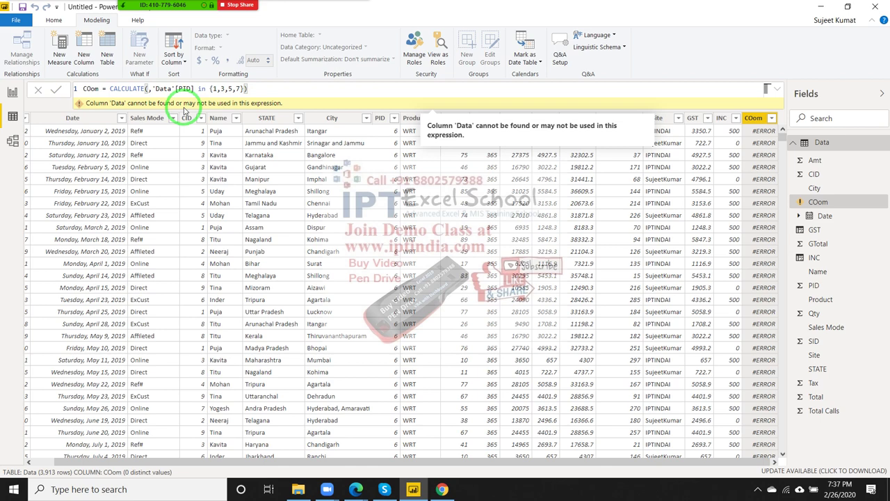
text(')
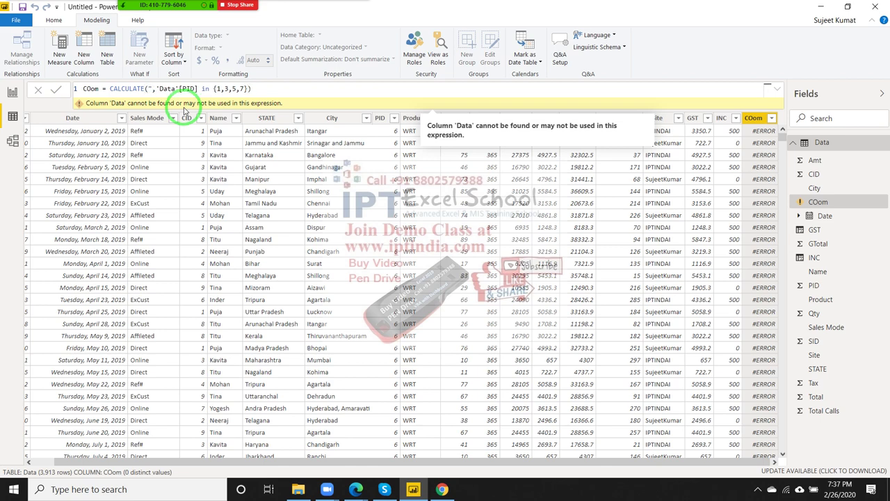
text(OK")
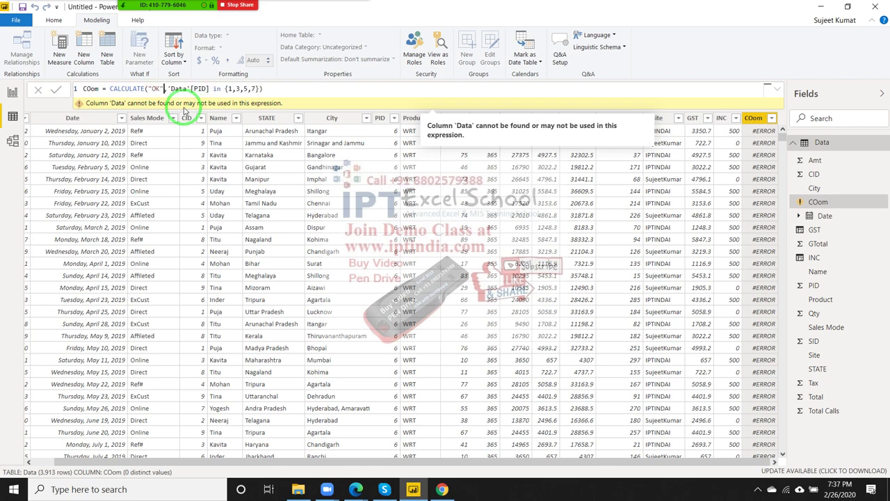
text(,)
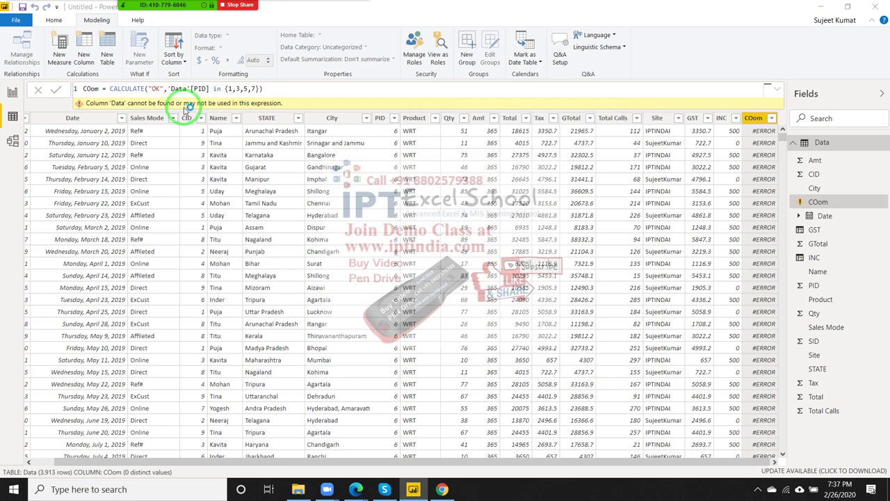
key(Return)
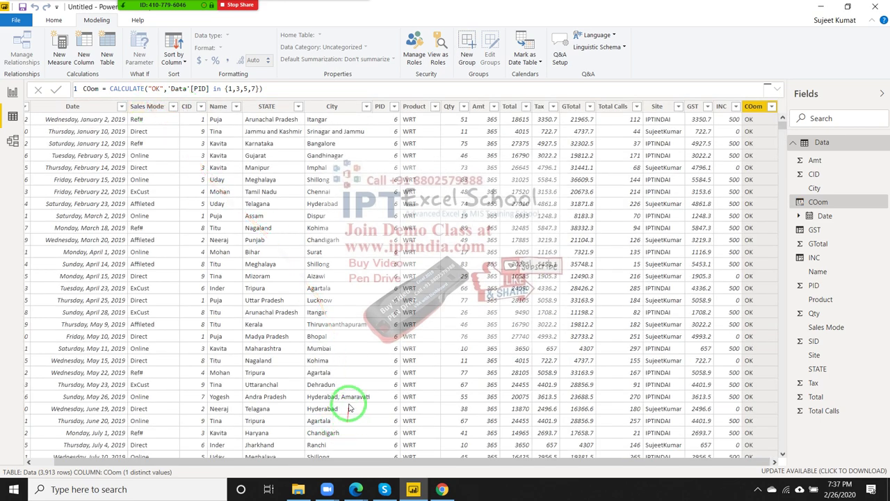
Step: Delete "OK" and its quotes, leaving CALCULATE(,'Data'[PID] in {1,3,5,7})
scroll(771, 239, down, 5)
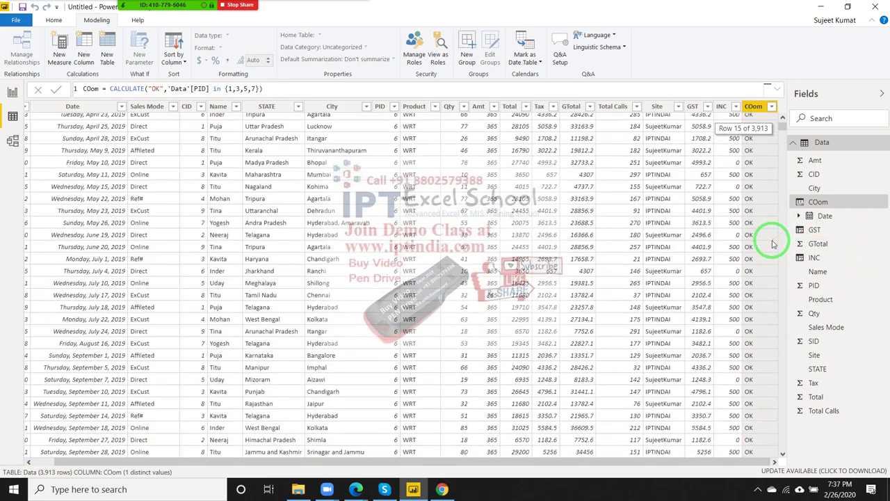
scroll(771, 238, up, 5)
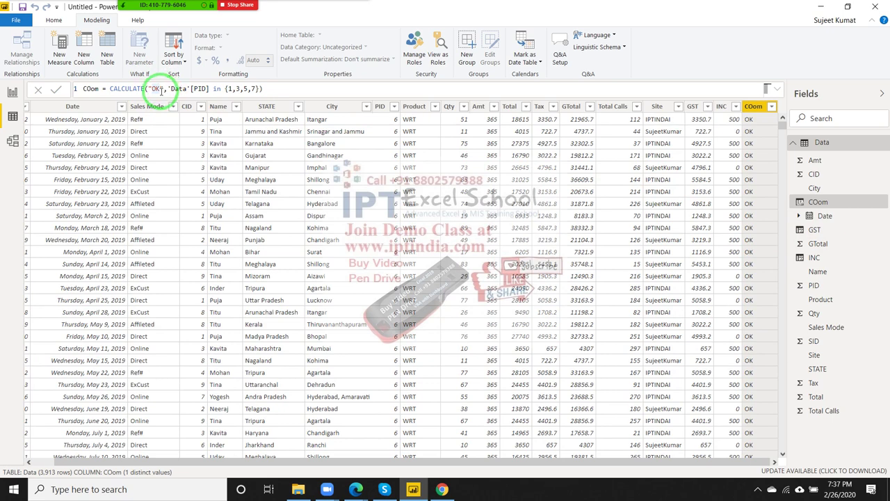
double_click(159, 88)
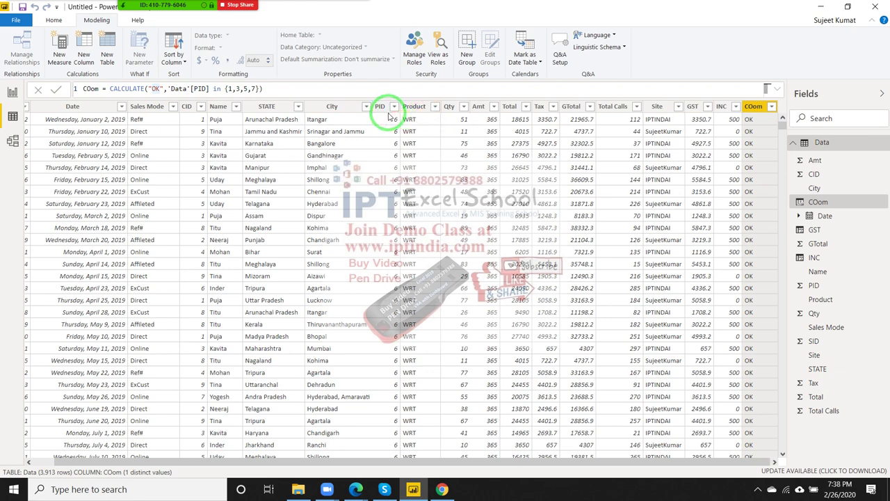
click(211, 89)
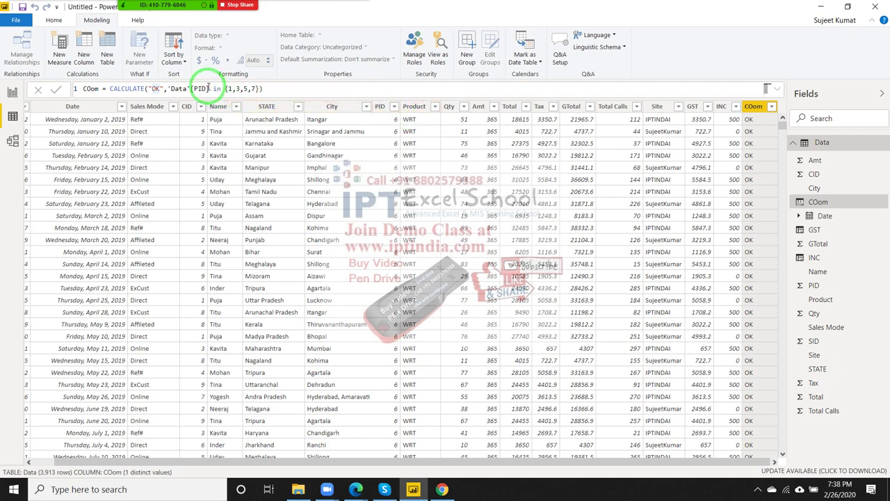
key(BackSpace)
key(BackSpace)
key(BackSpace)
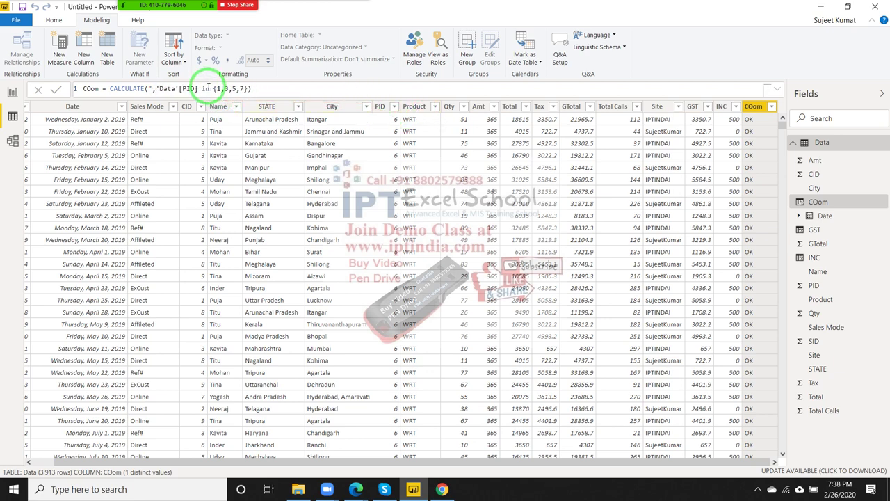
key(BackSpace)
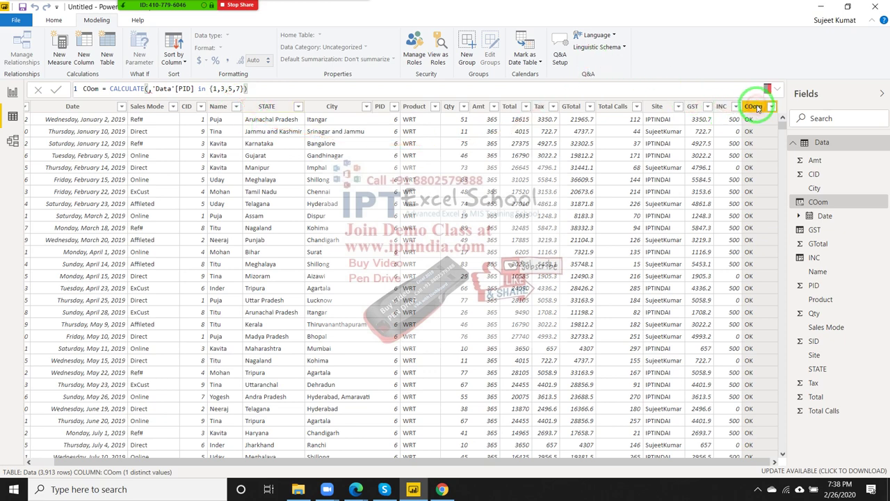
Step: Commit CALCULATE(,'Data'[PID] in {1,3,5,7}) without a first argument and place the caret after CALCULATE(
click(757, 108)
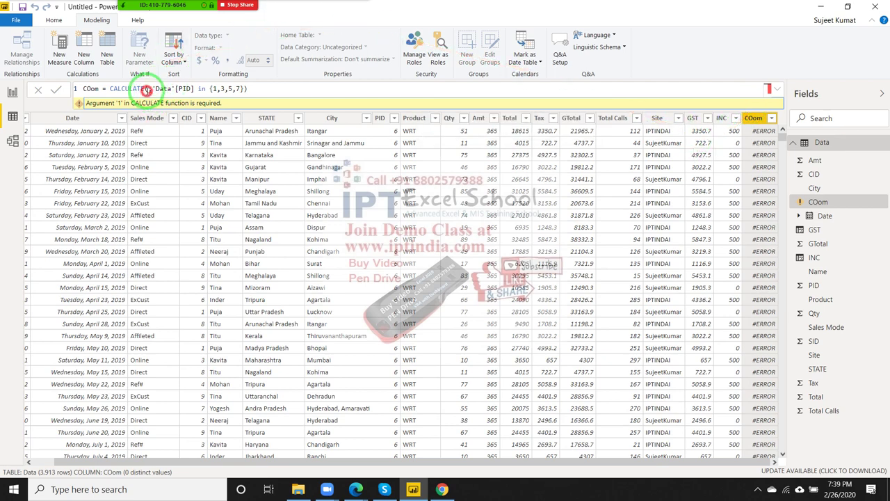
click(148, 89)
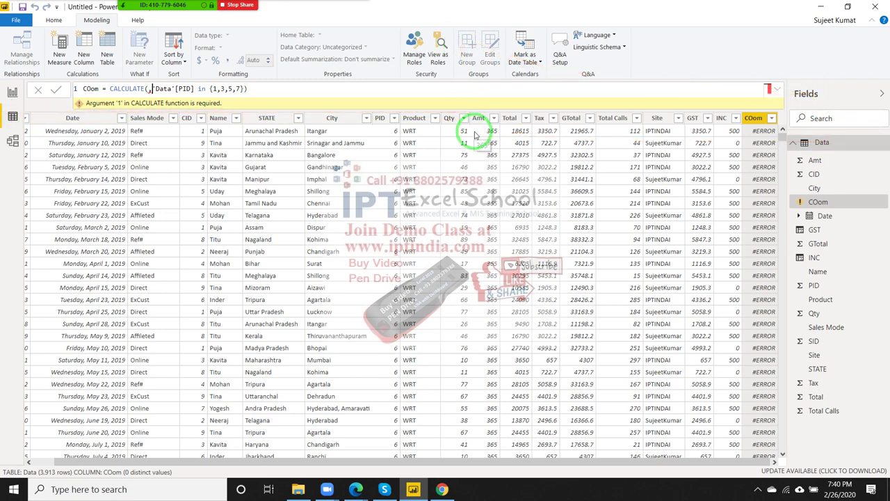
Step: Try 'pi' and 'data' as CALCULATE's first argument, then remove the trial text
key(Left)
text(pi)
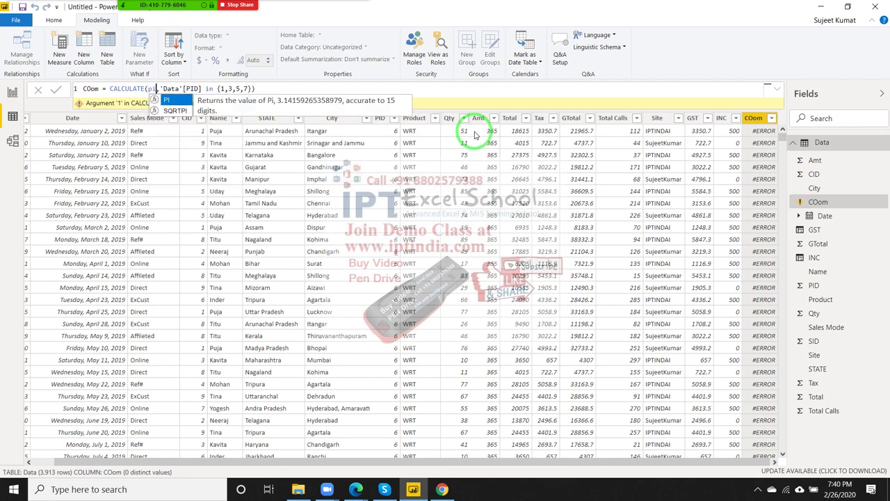
key(BackSpace)
key(BackSpace)
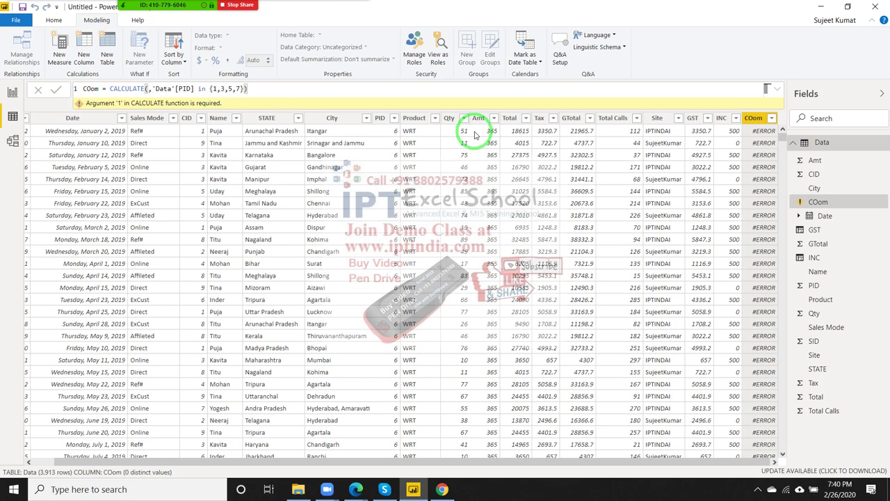
text(da)
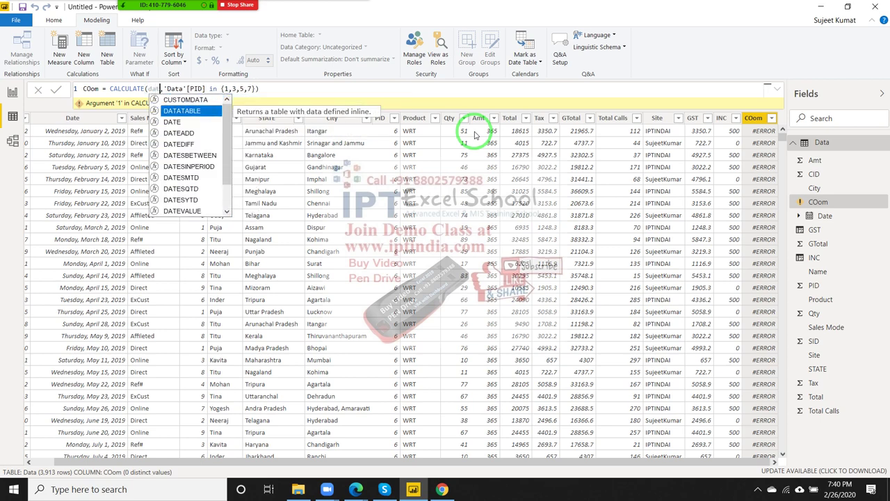
text(ta)
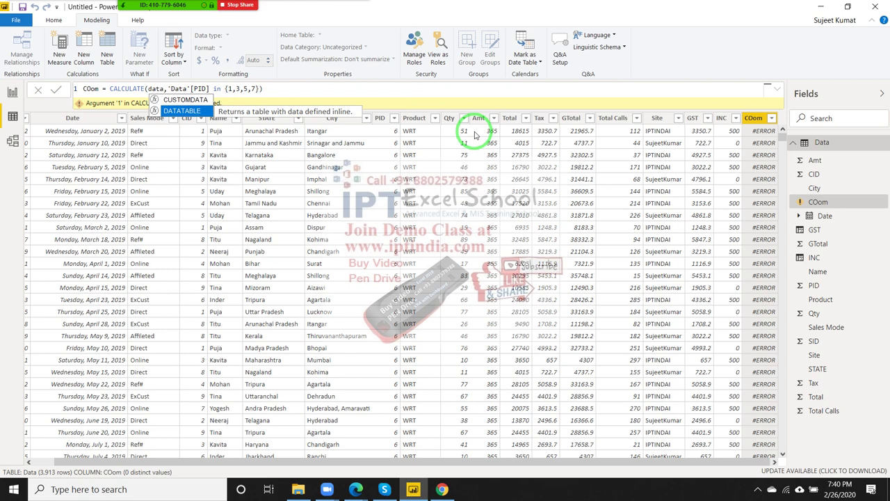
key(Up)
key(Down)
key(BackSpace)
key(BackSpace)
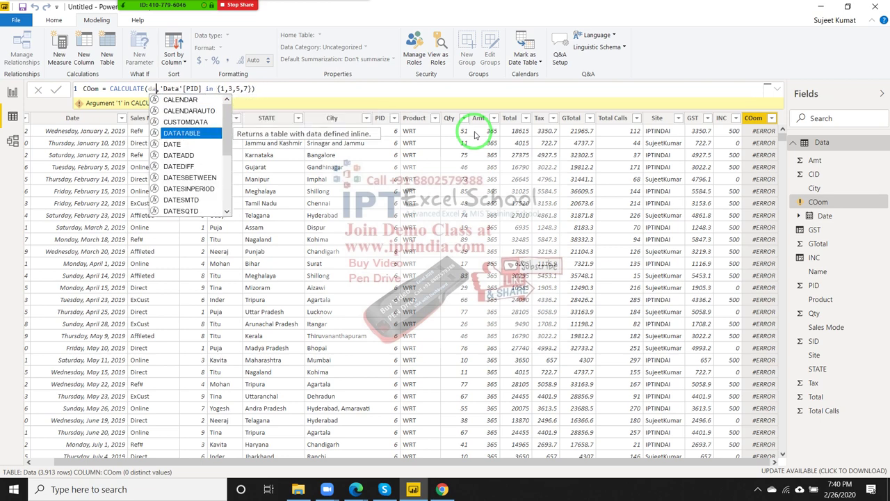
key(BackSpace)
key(BackSpace)
key(Escape)
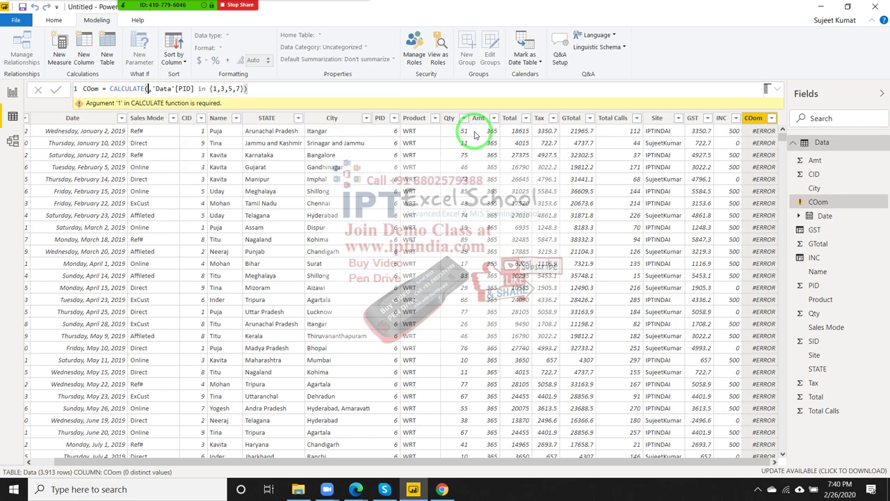
key(Right)
key(Right)
key(Right)
key(Right)
key(Right)
key(Left)
key(Left)
key(Left)
Step: Erase the whole COom formula and commit it empty
key(ctrl+a)
key(BackSpace)
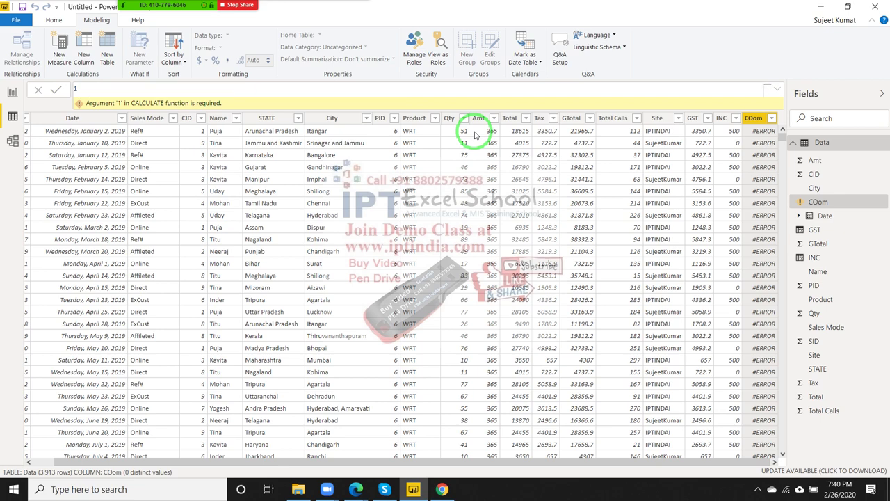
key(Return)
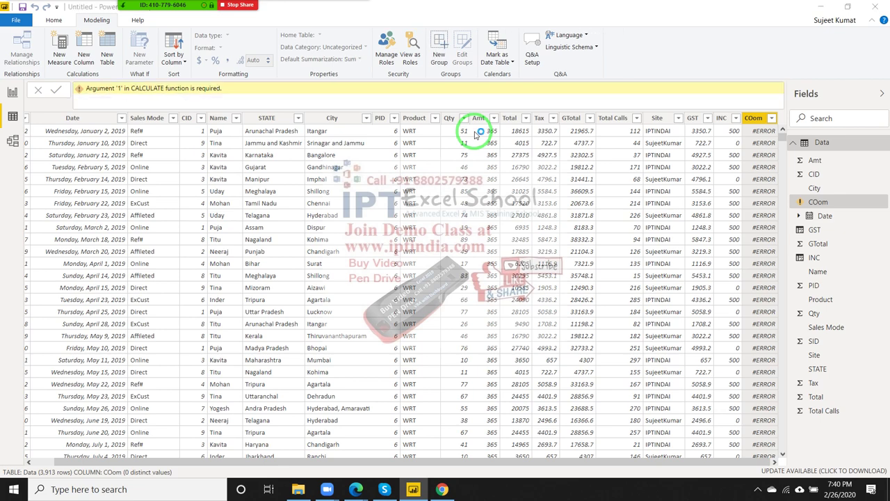
Step: Show the GST column's SWITCH formula and select the table name Data within it
drag(473, 132, 837, 53)
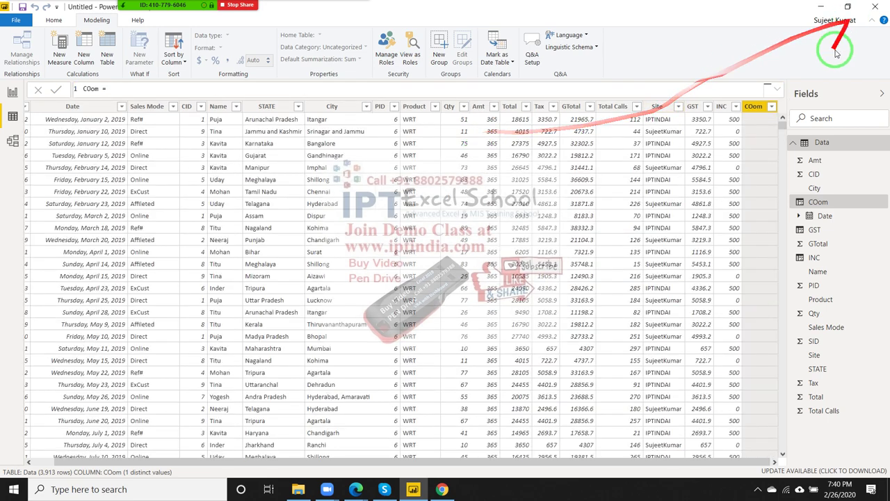
click(698, 123)
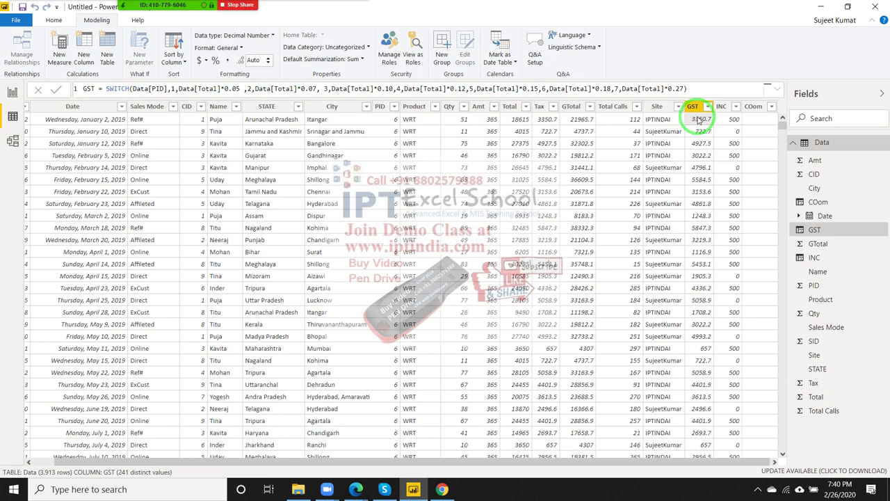
drag(678, 123, 166, 119)
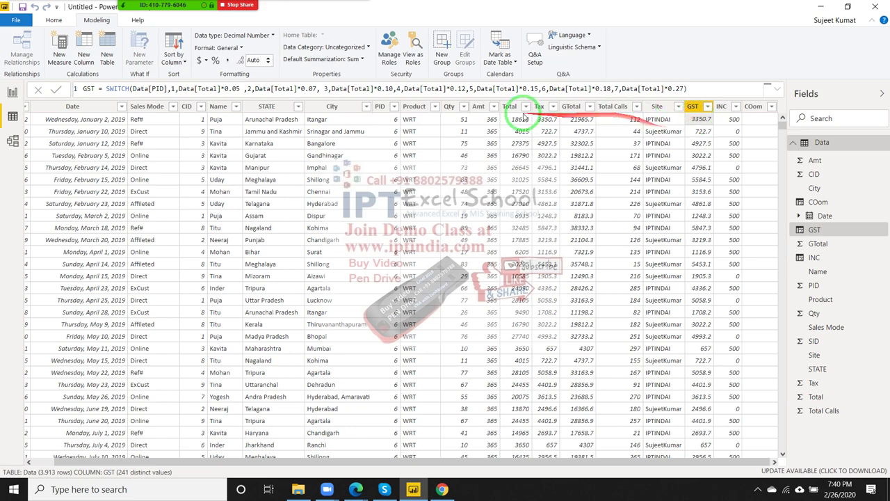
drag(160, 84, 158, 89)
double_click(140, 88)
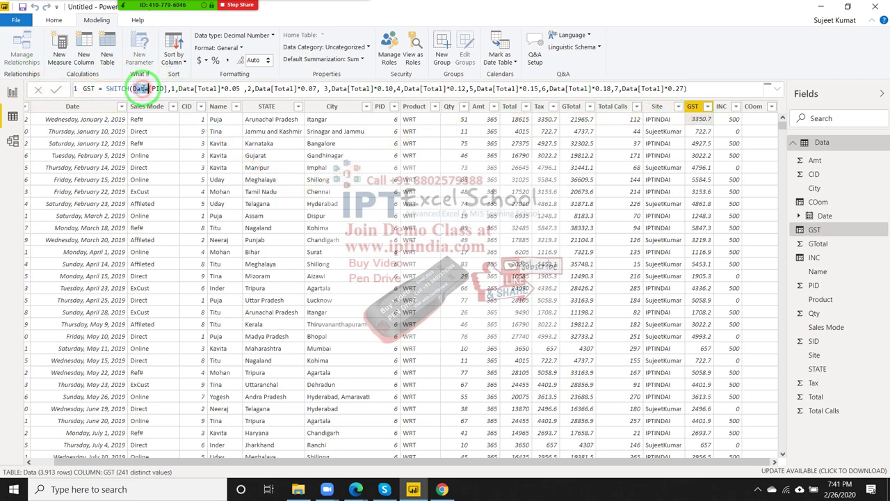